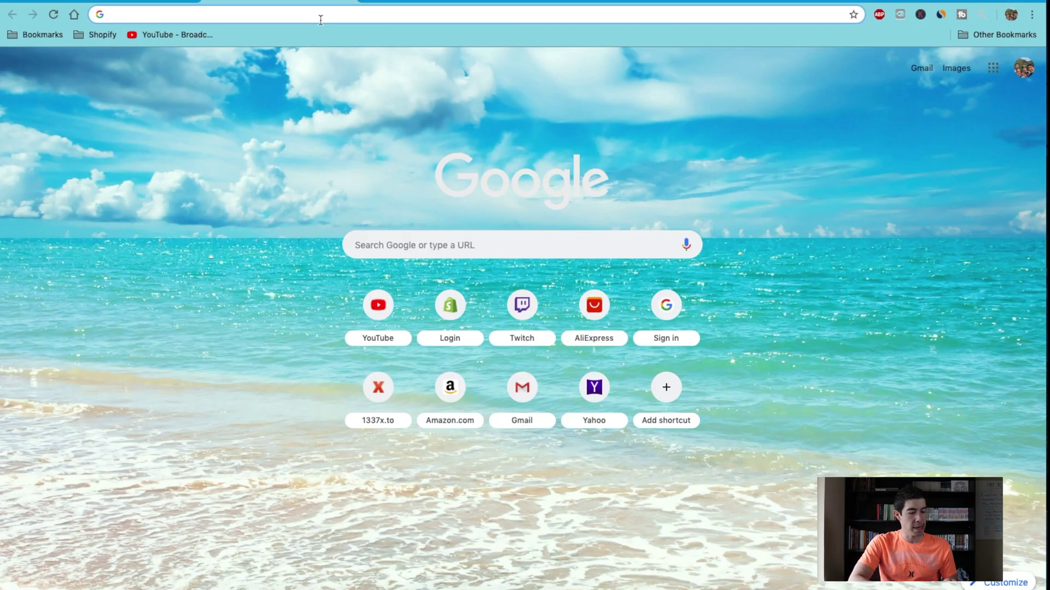
# Search 'oberlo chrome extension' and check the Oberlo AliExpress importer's Chrome Web Store listing
pyautogui.write('oberlo')
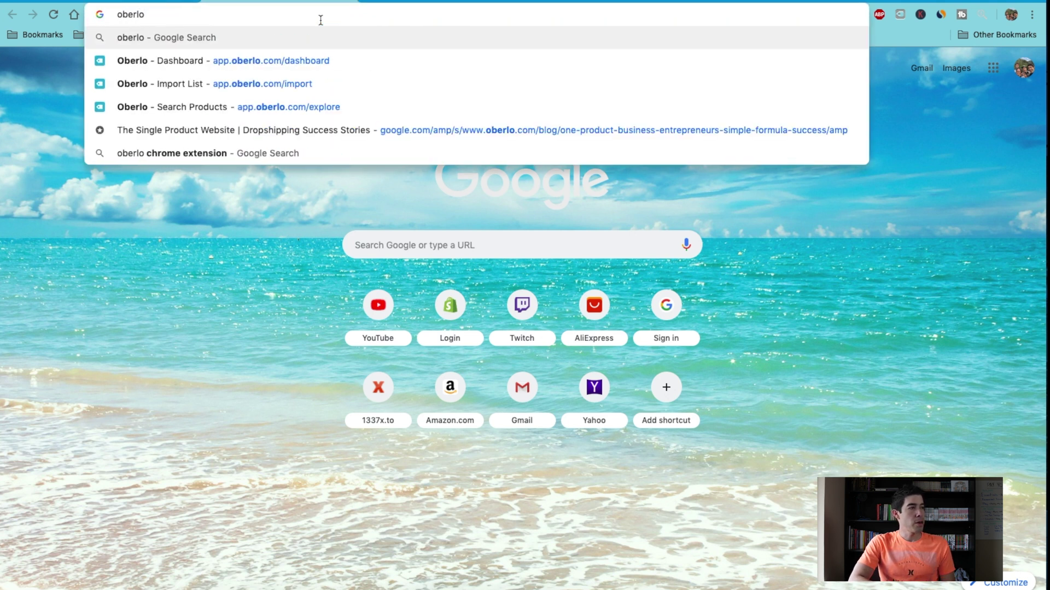
pyautogui.write(' chrome extension')
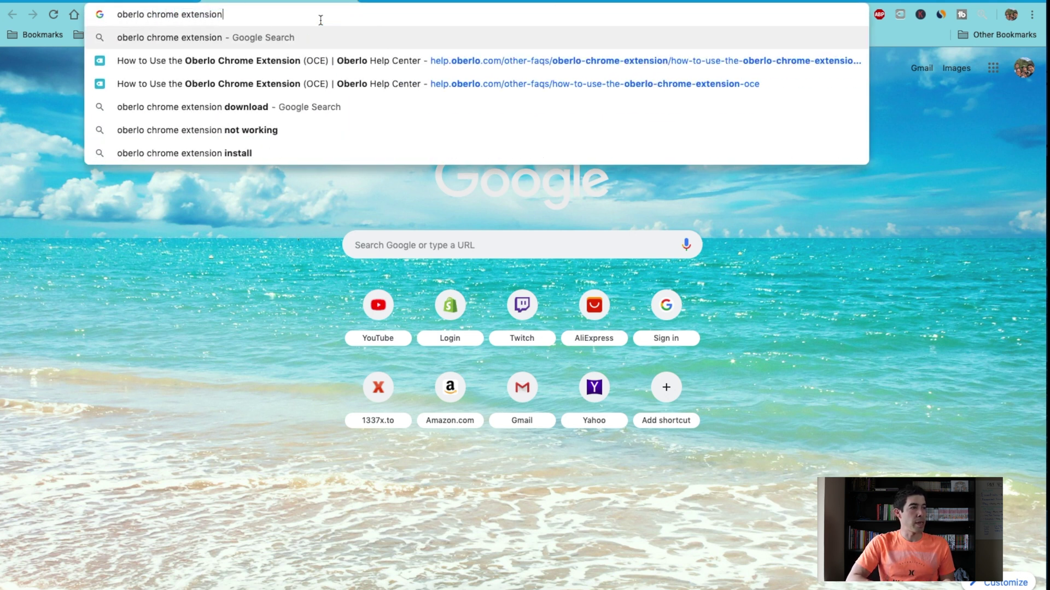
pyautogui.press('Return')
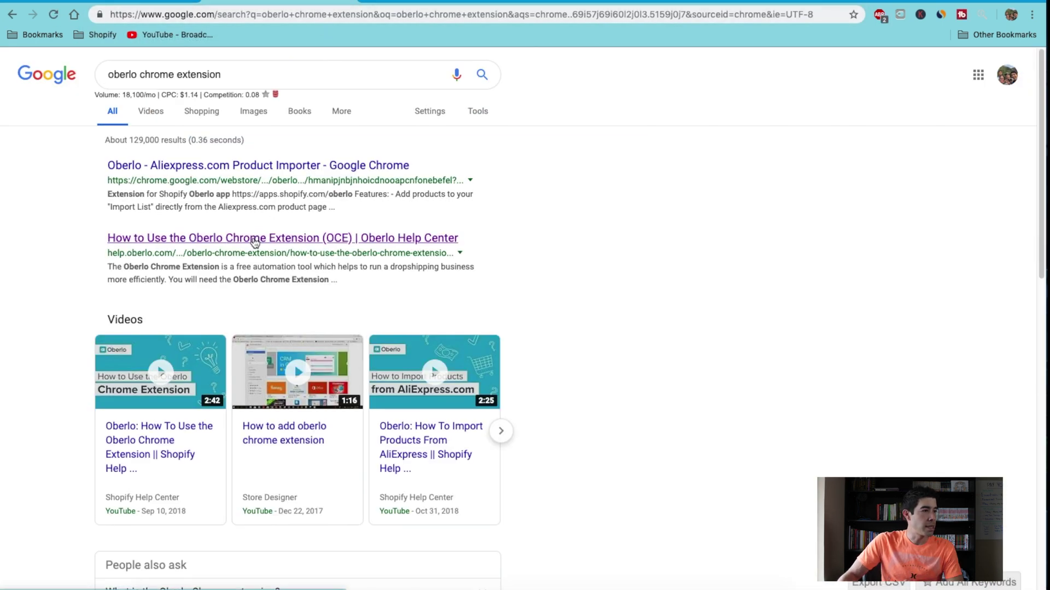
pyautogui.click(246, 172)
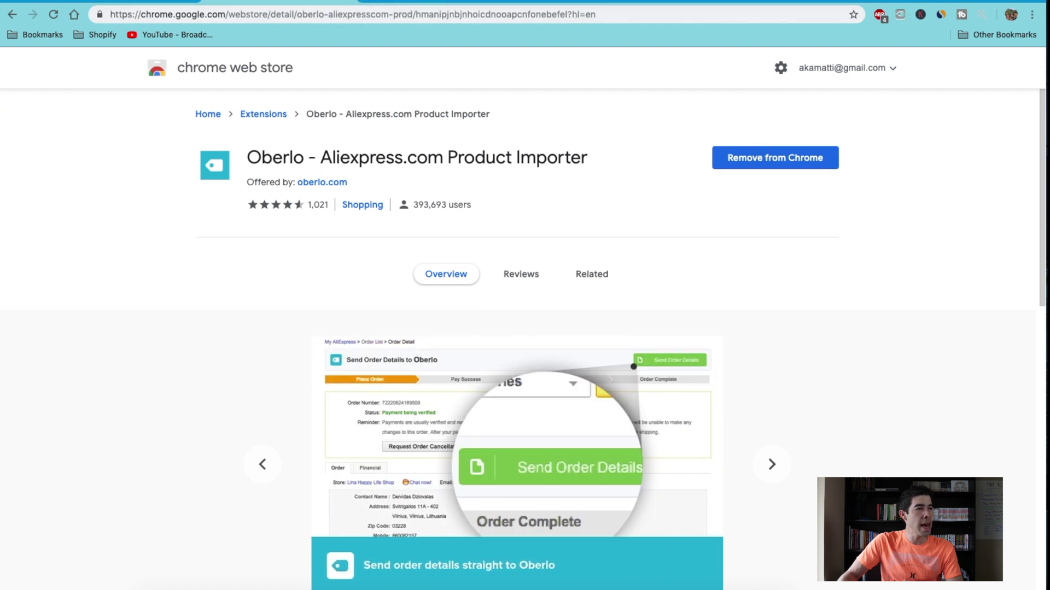
pyautogui.click(375, 3)
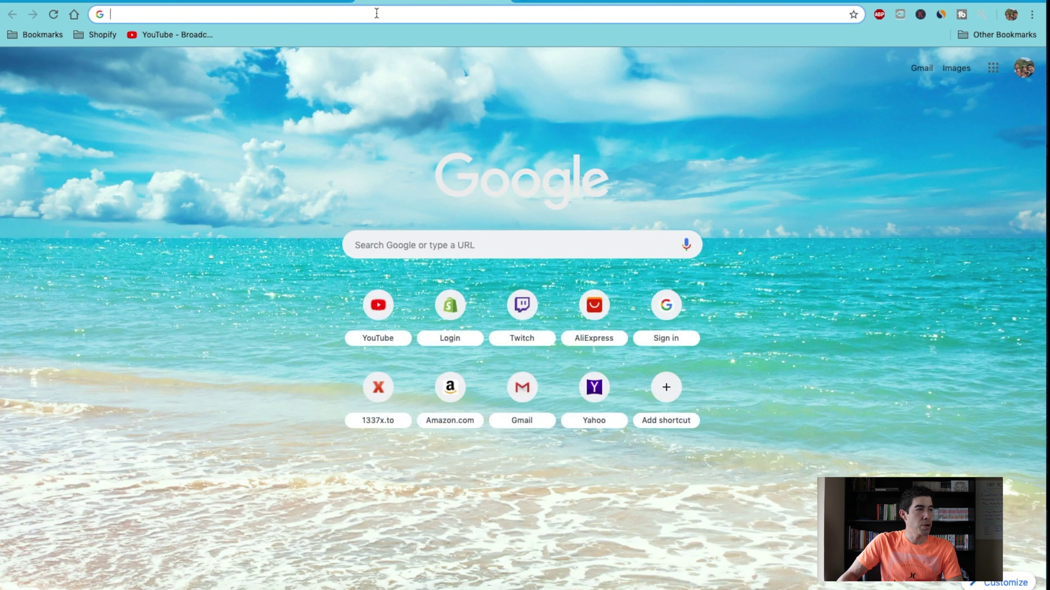
# Go from the Shopify admin's Apps page to the Shopify App Store
pyautogui.click(156, 2)
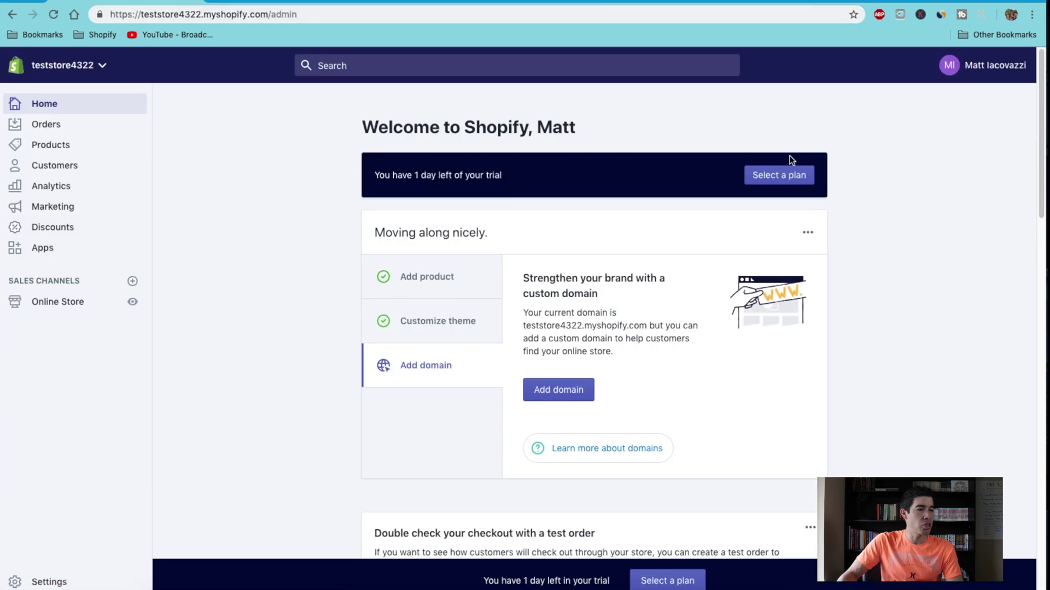
pyautogui.click(56, 248)
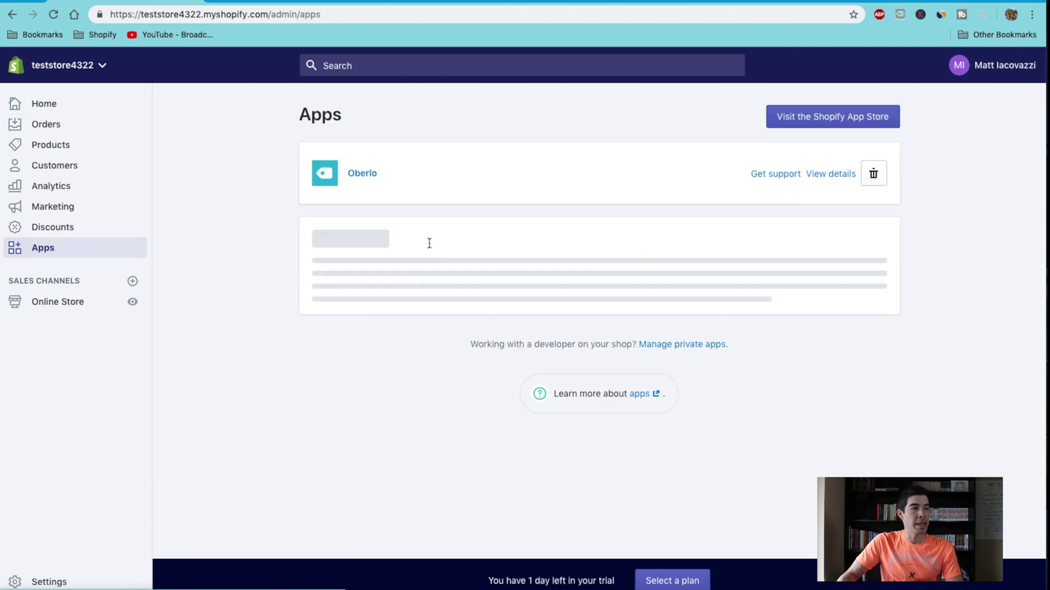
pyautogui.click(834, 116)
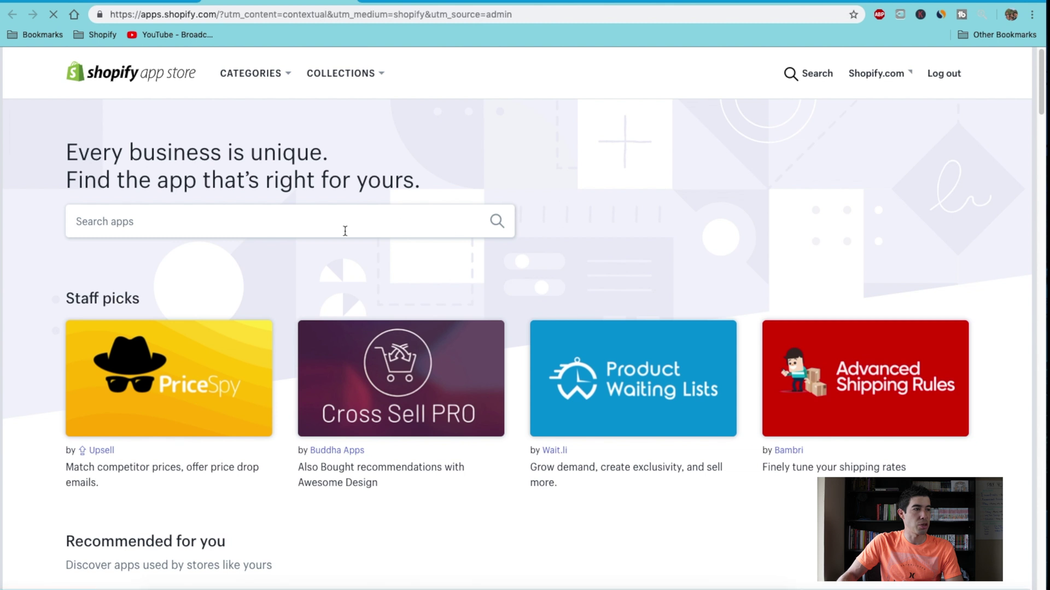
# Search the App Store for 'oberlo' and add the Oberlo app to the store
pyautogui.click(350, 228)
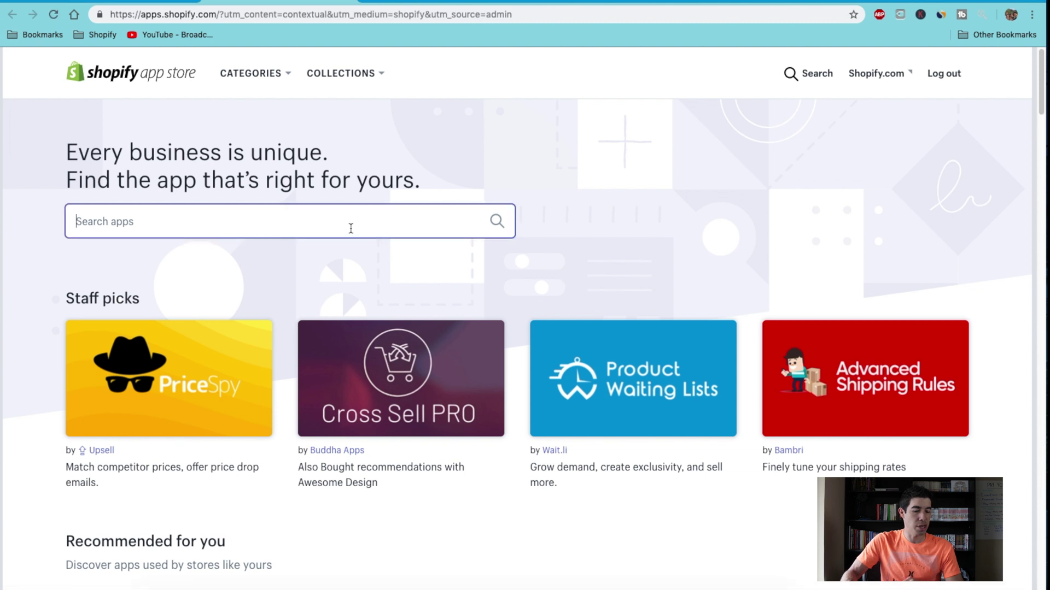
pyautogui.write('oberlo')
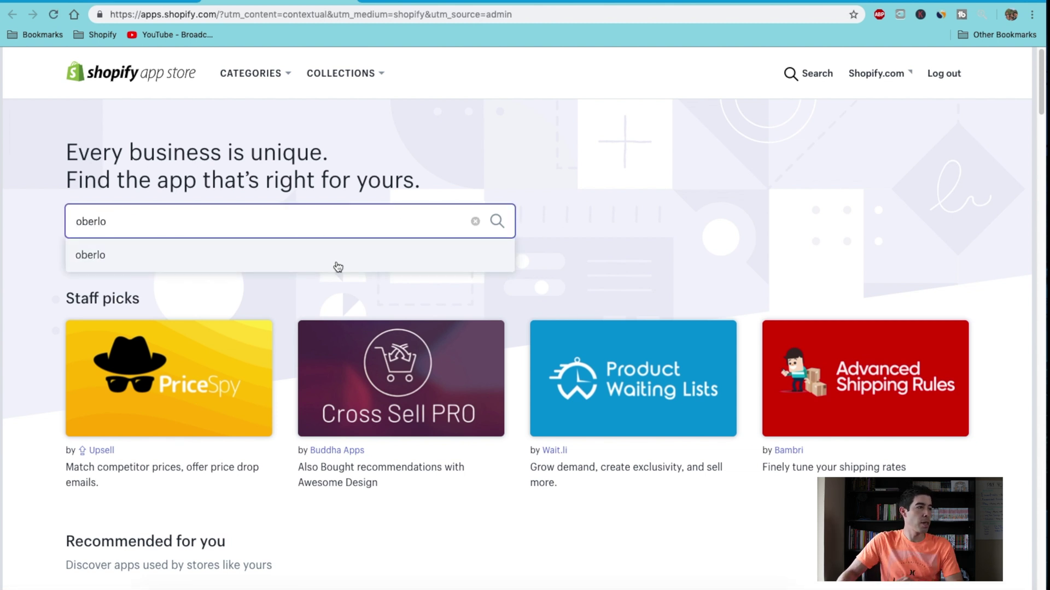
pyautogui.click(284, 261)
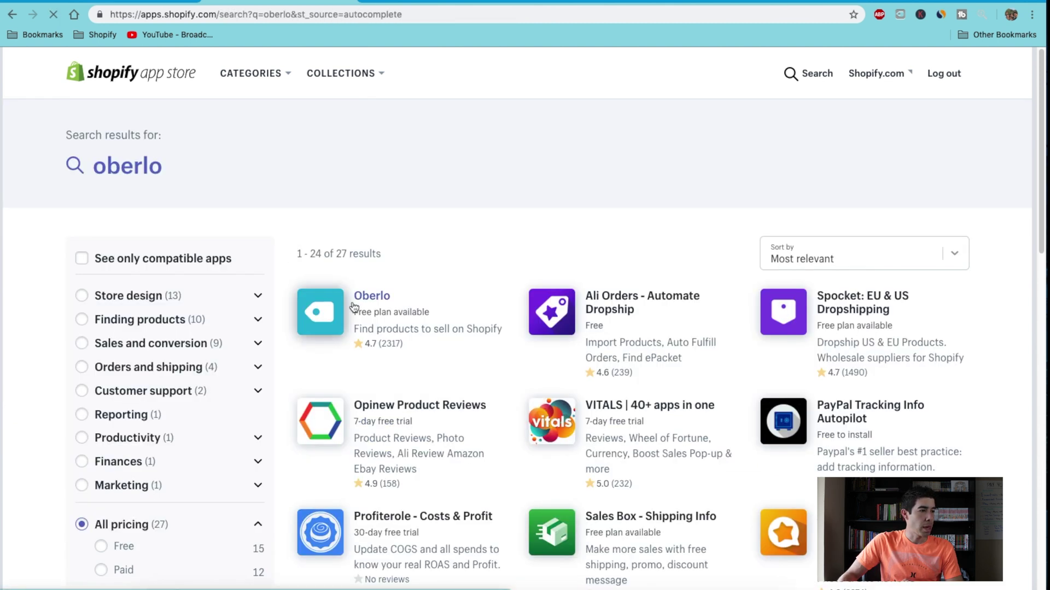
pyautogui.click(371, 297)
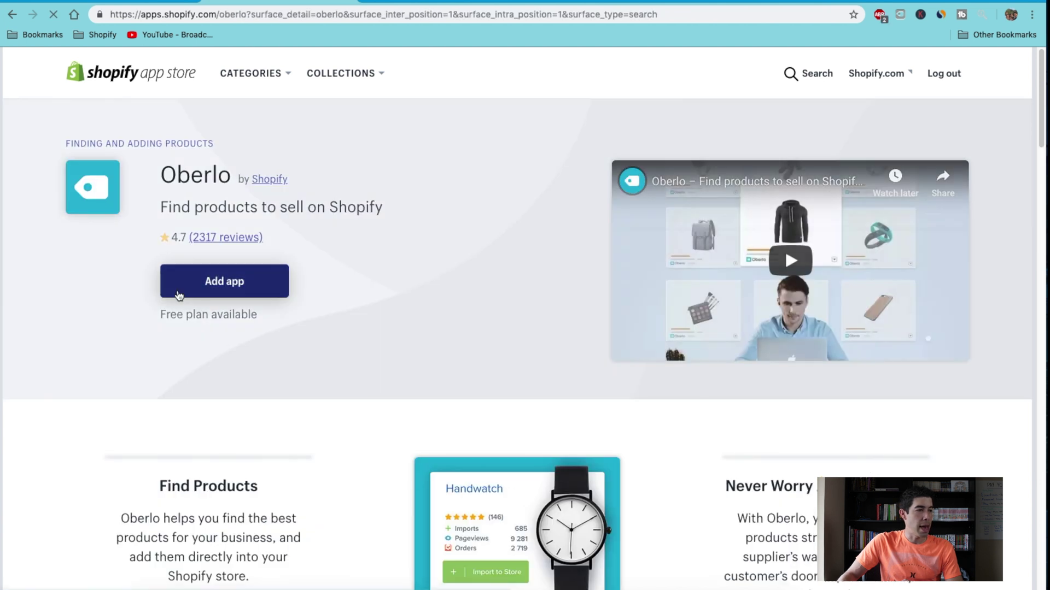
pyautogui.click(210, 294)
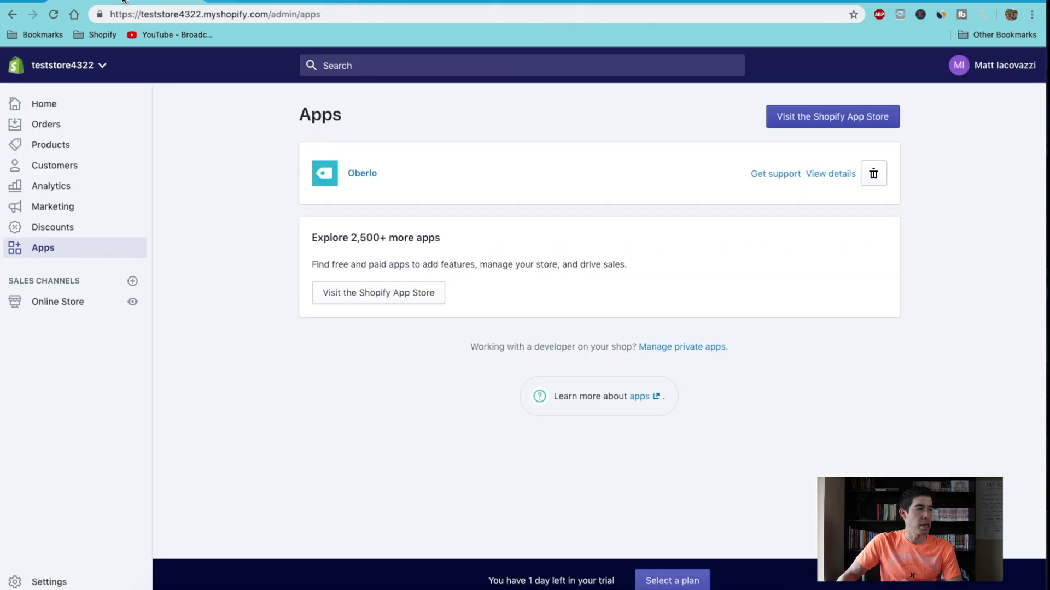
# Open the Oberlo dashboard from the Shopify Apps list, then start a new tab
pyautogui.click(12, 14)
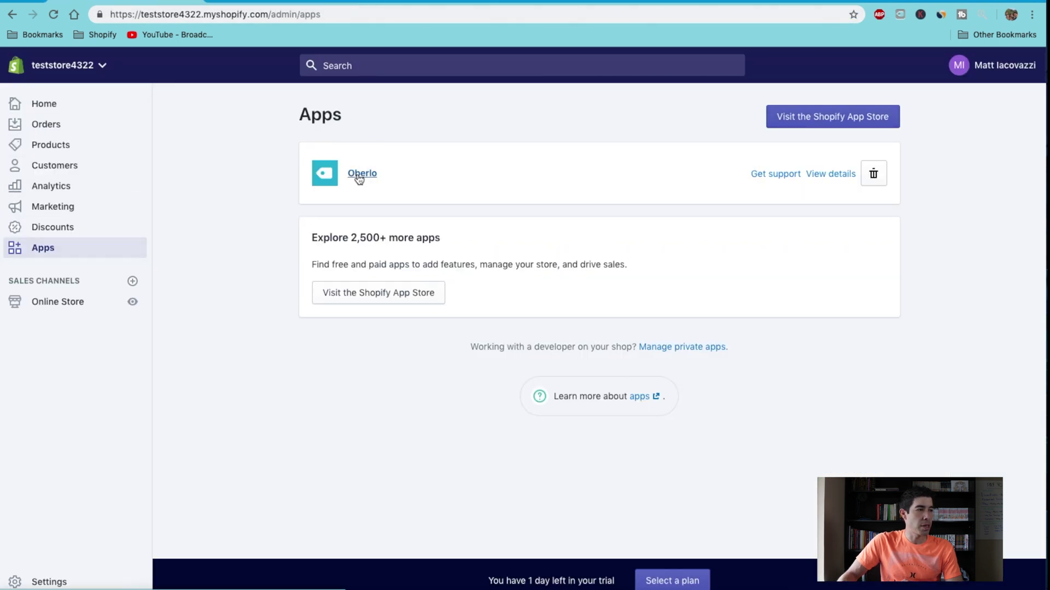
pyautogui.click(376, 173)
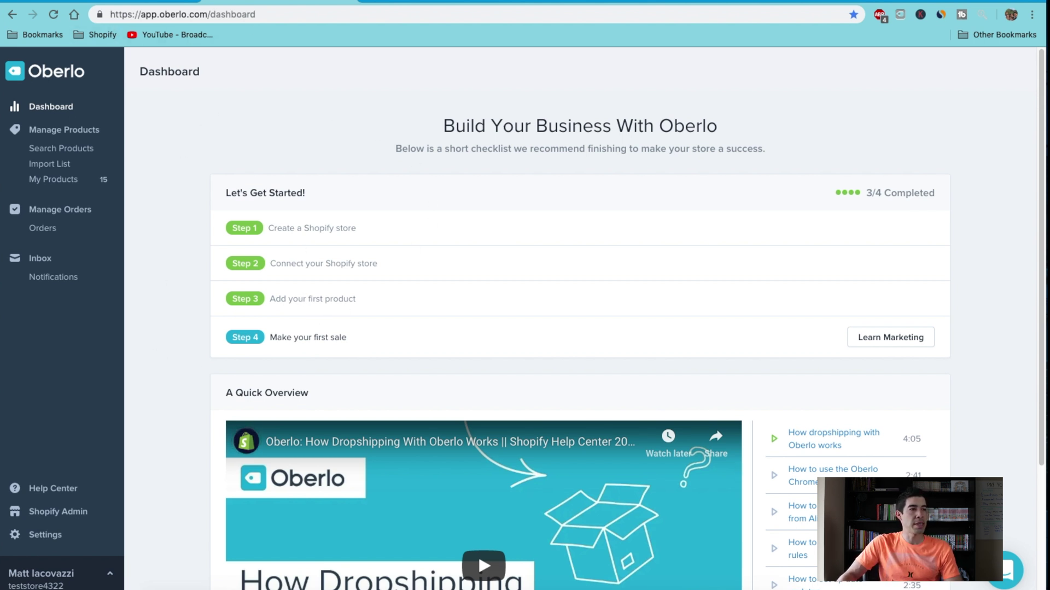
pyautogui.press('super+t')
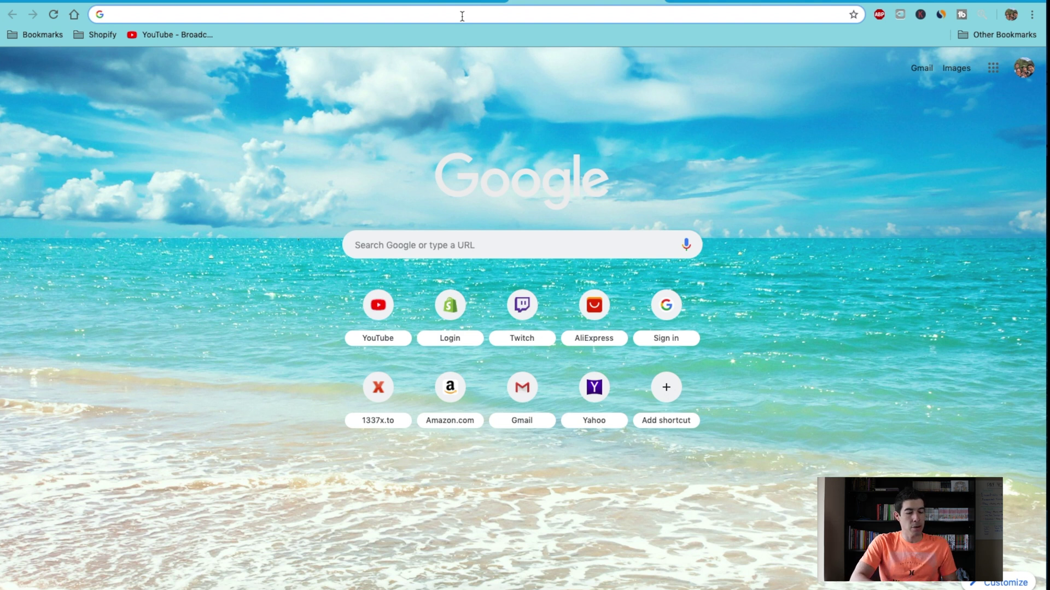
# Go to aliexpress.com and search for 'camping lamp'
pyautogui.write('aliexpress.com')
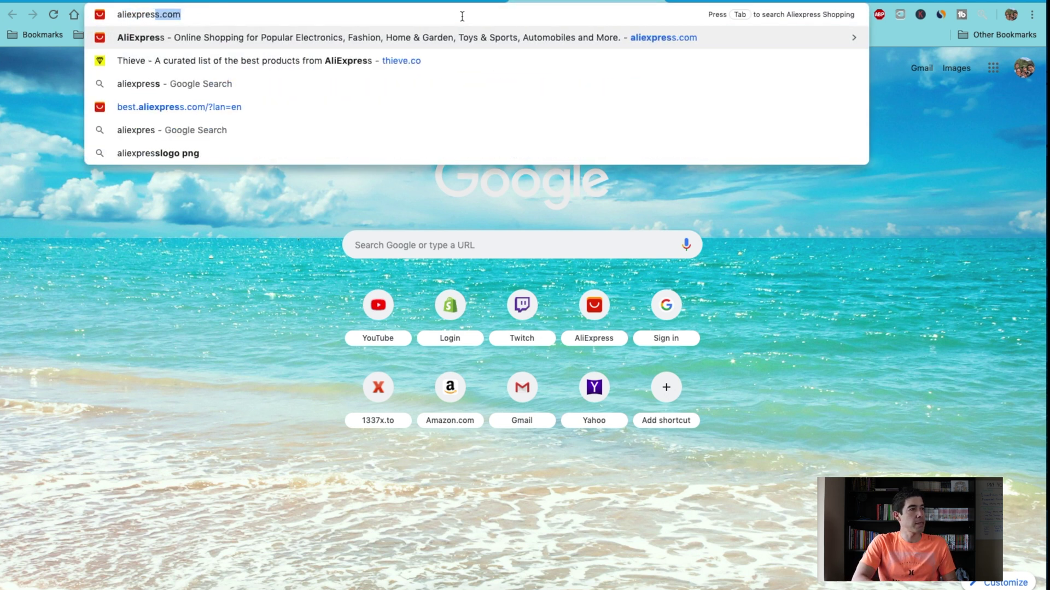
pyautogui.press('Return')
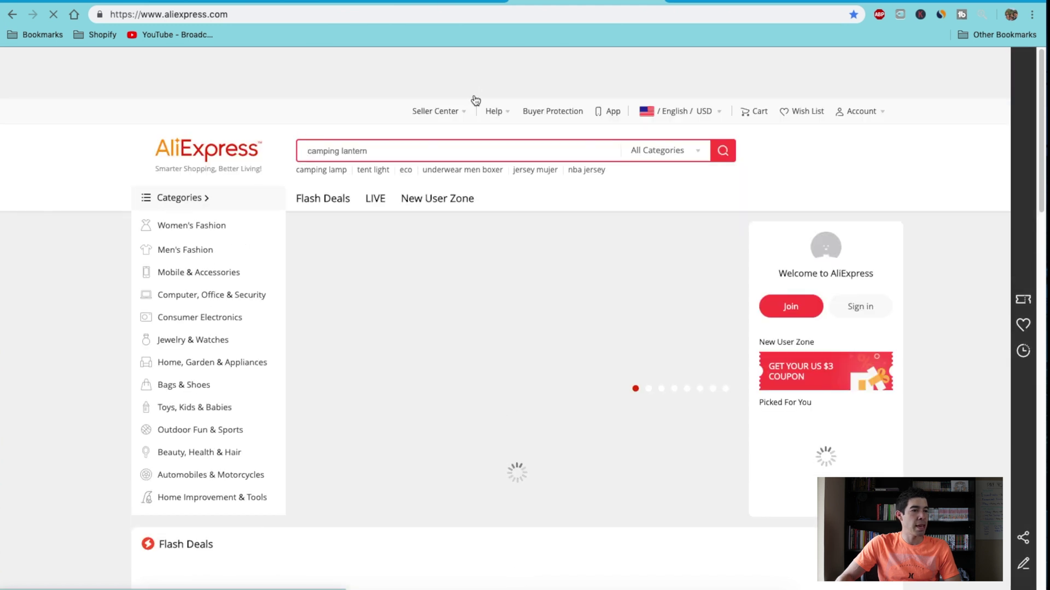
pyautogui.moveTo(462, 133)
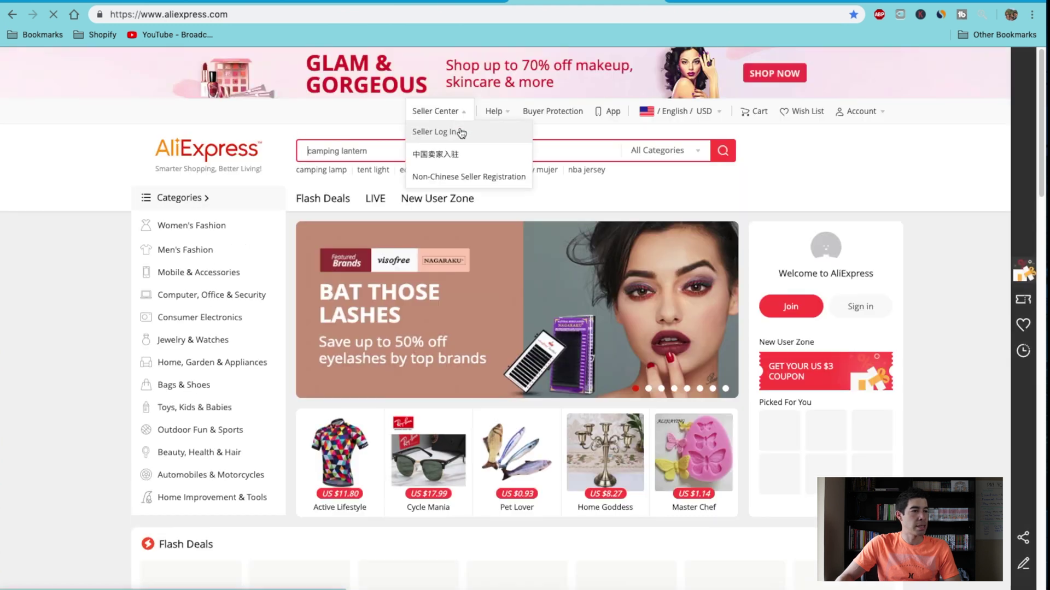
pyautogui.click(382, 153)
pyautogui.write('camping lamp')
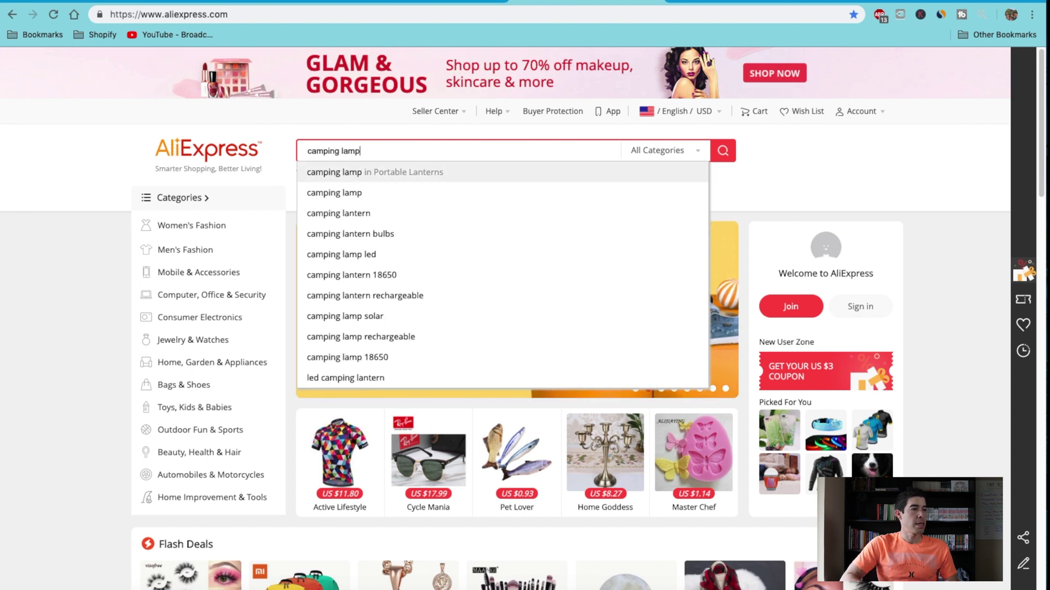
pyautogui.press('Return')
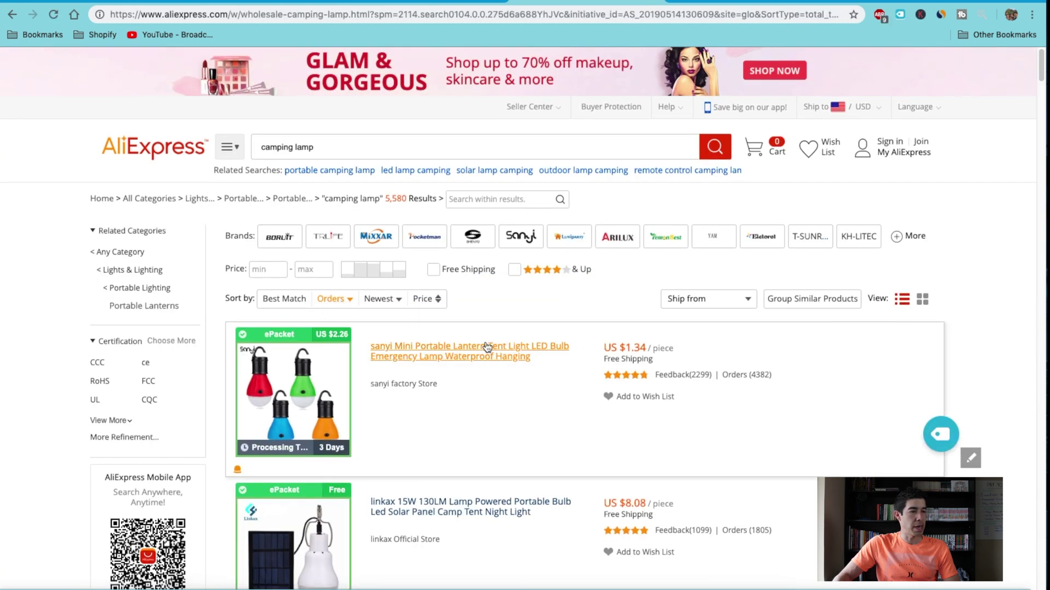
pyautogui.scroll(-1, 656, 361)
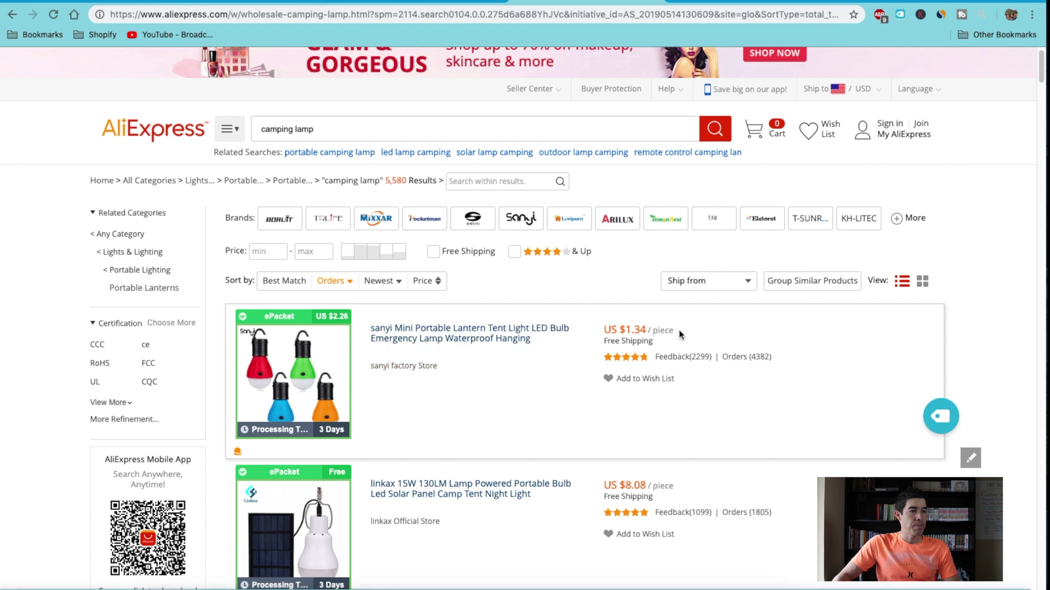
# Filter the results to ship from United States and pick the BRILEX Solar Lantern listing
pyautogui.click(745, 282)
pyautogui.click(736, 309)
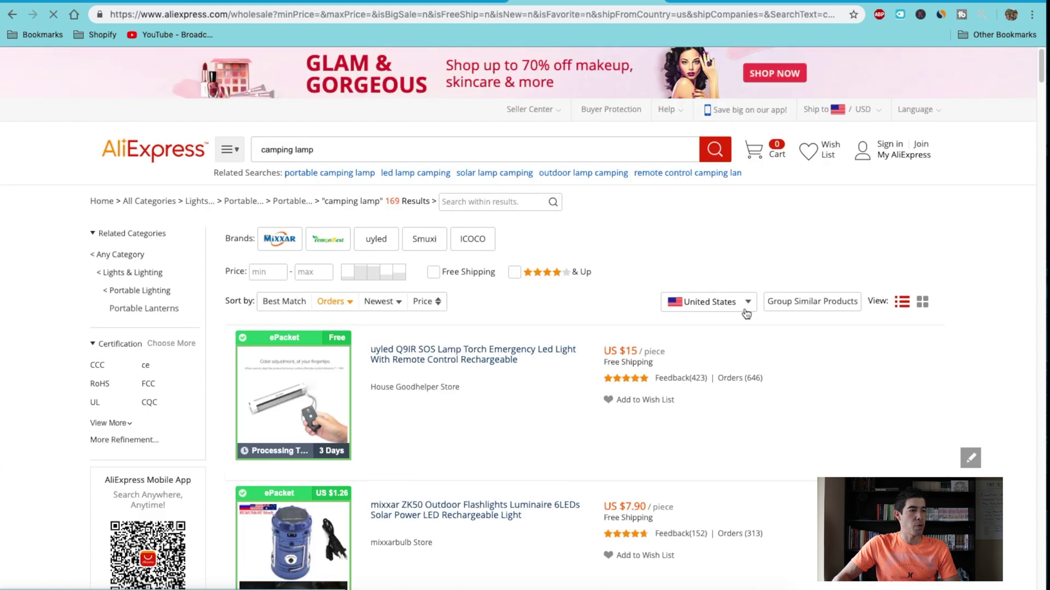
pyautogui.scroll(-5, 425, 338)
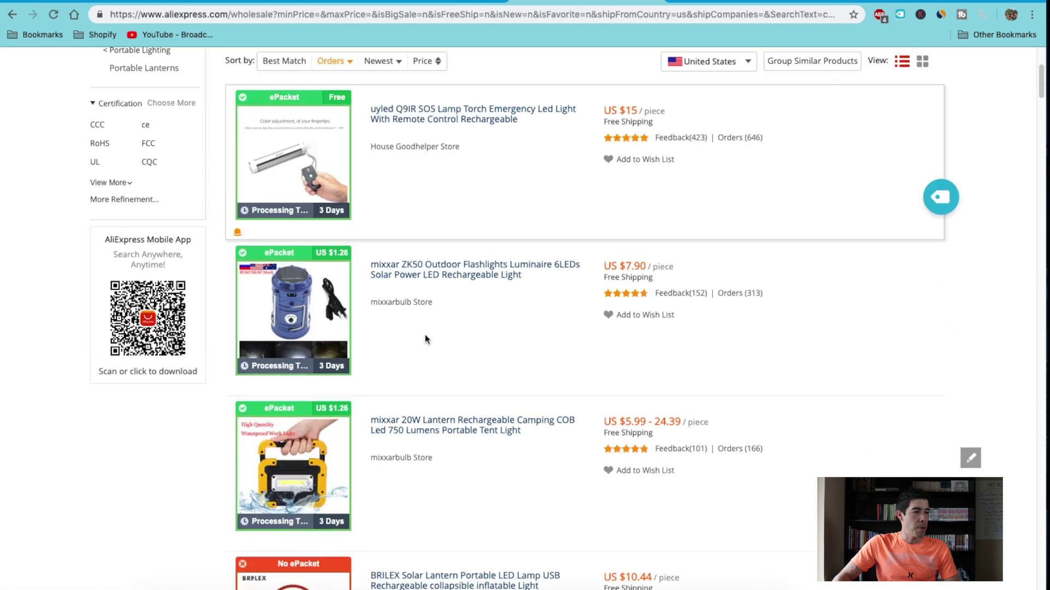
pyautogui.scroll(-4, 425, 337)
pyautogui.moveTo(320, 304)
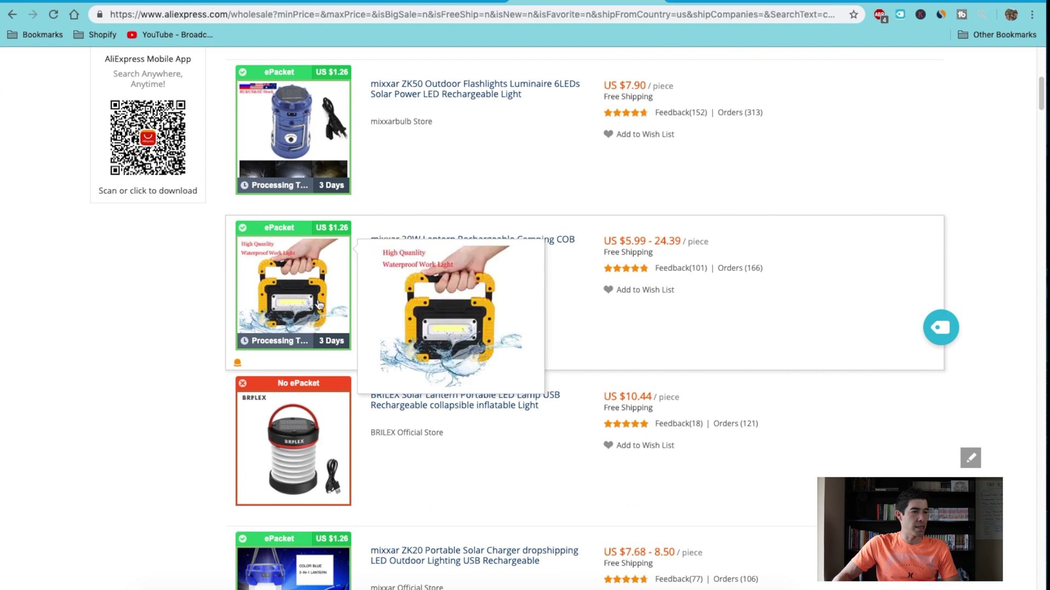
pyautogui.scroll(-1, 403, 328)
pyautogui.moveTo(323, 387)
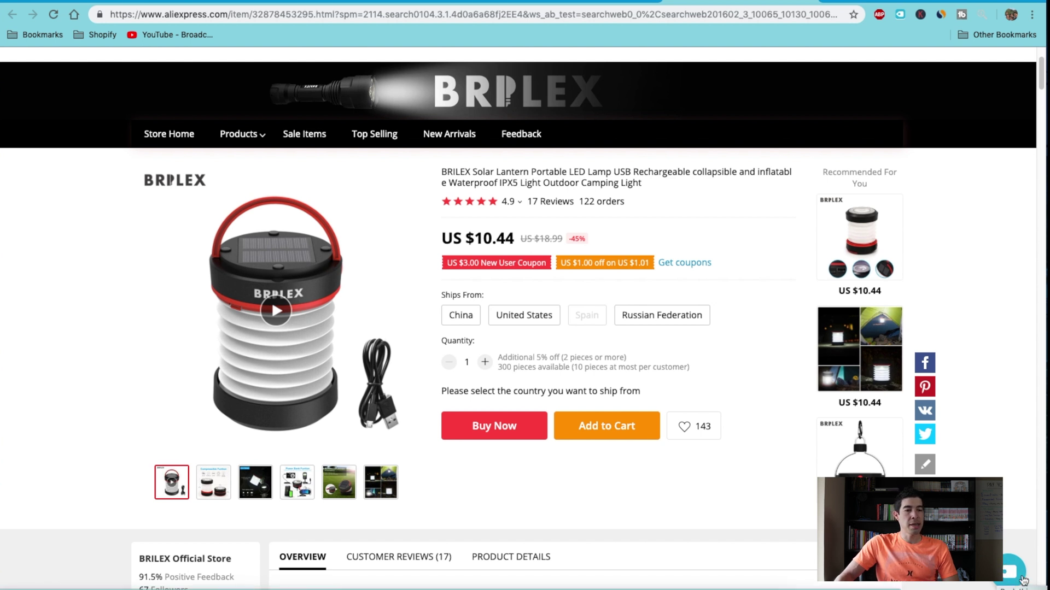
# Import the BRILEX lantern with the Oberlo extension button and return to the Oberlo dashboard
pyautogui.click(1006, 570)
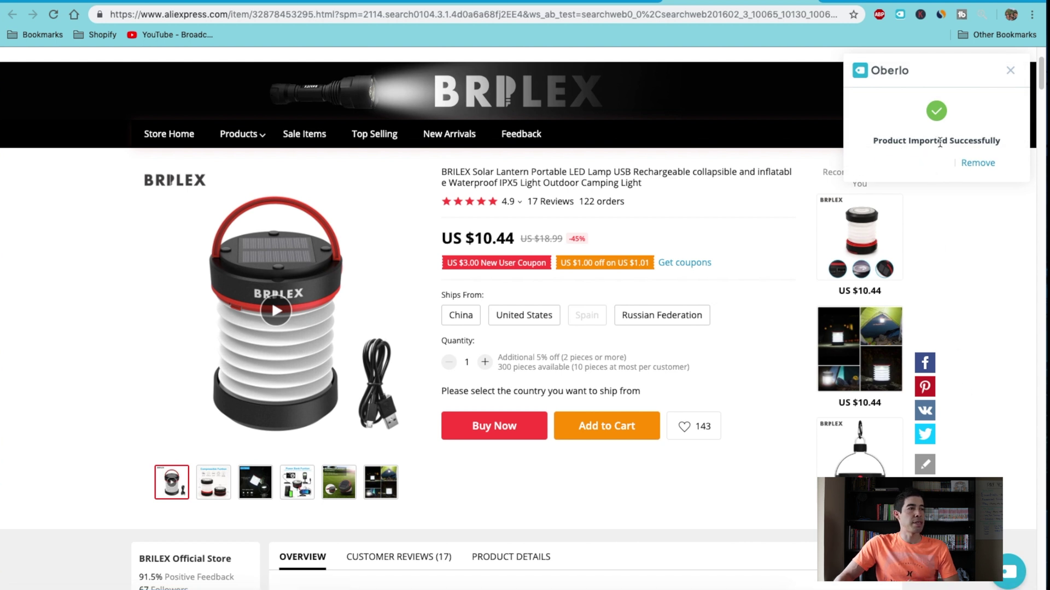
pyautogui.click(316, 2)
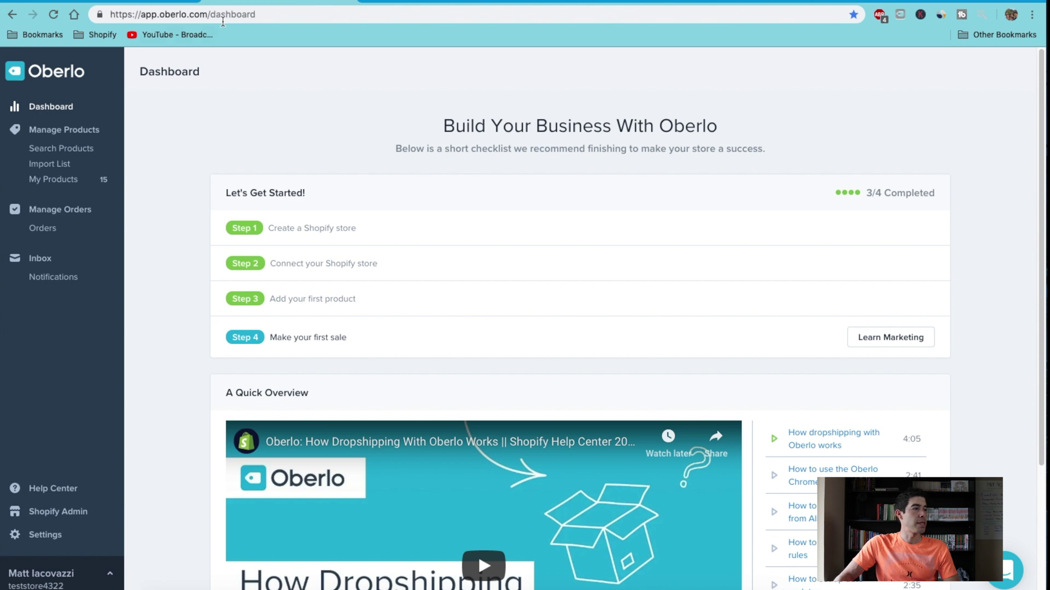
# In the Import List, change the BRILEX lantern's title to 'Solar Collapsible Lamp', fixing the spelling
pyautogui.click(48, 164)
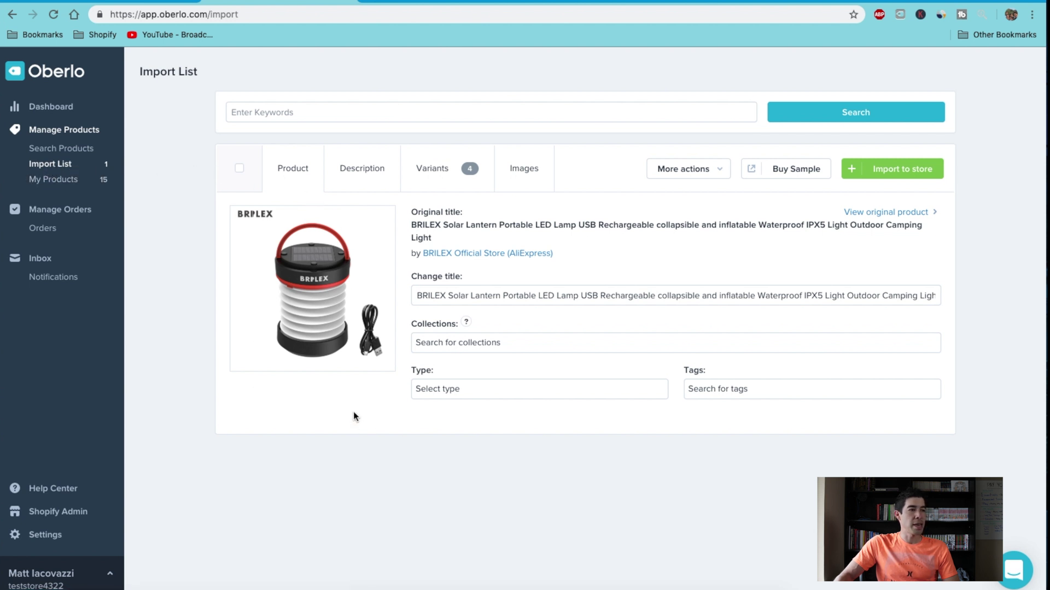
pyautogui.tripleClick(432, 296)
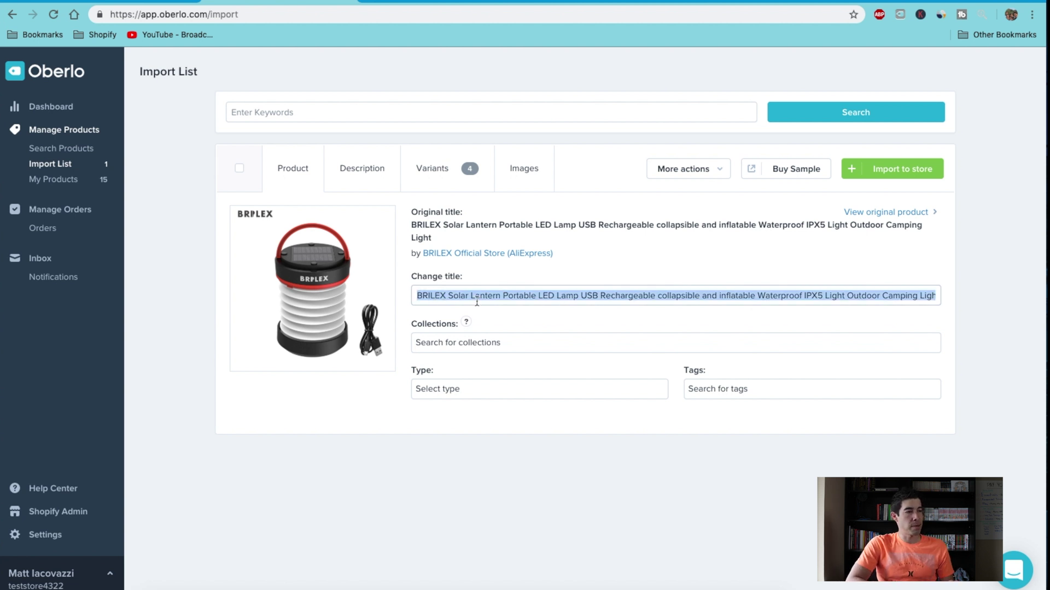
pyautogui.write('Solar C')
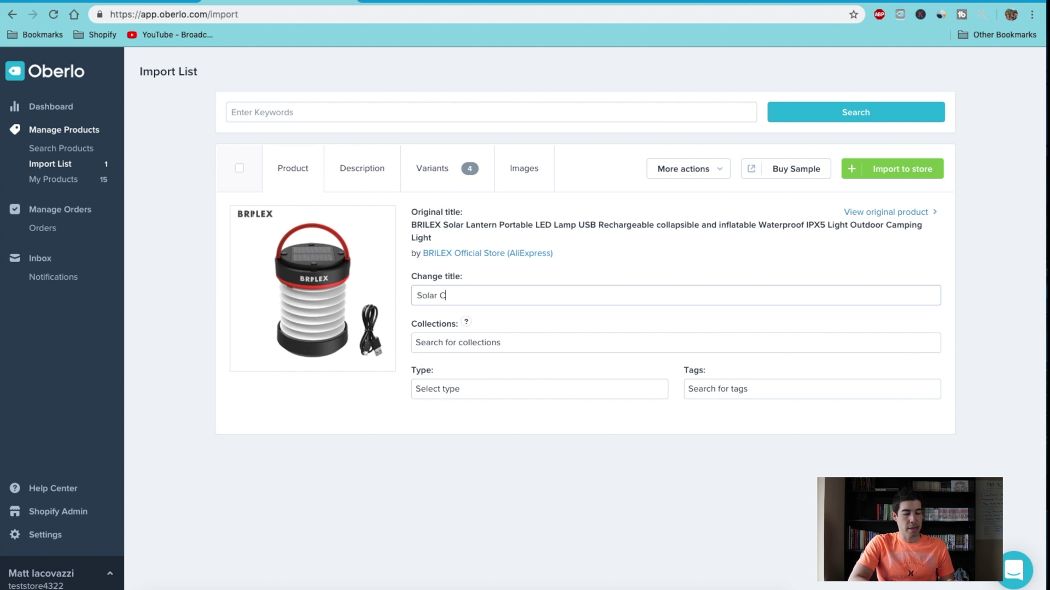
pyautogui.write('olap')
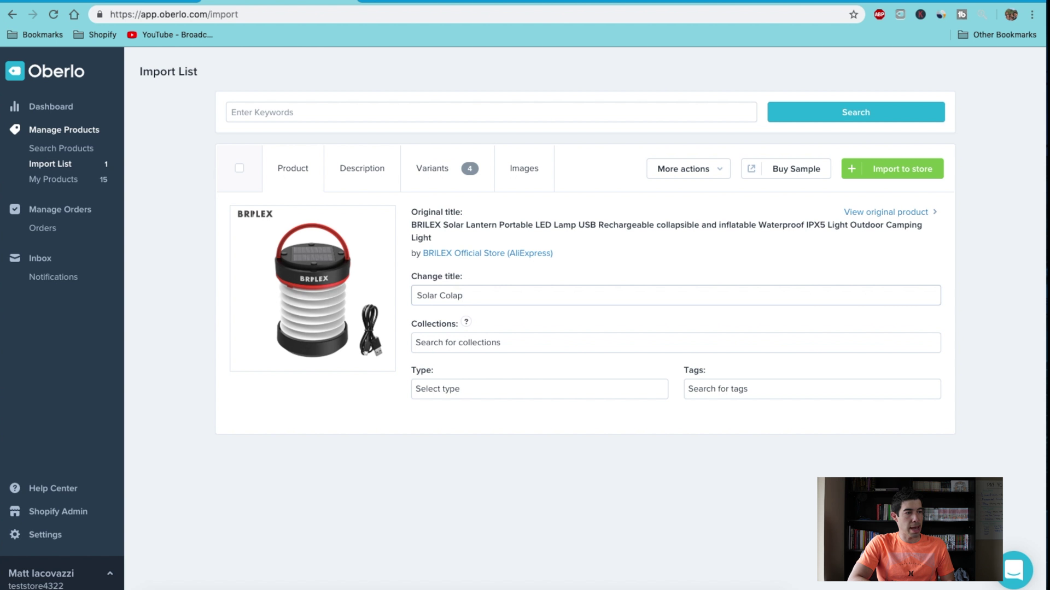
pyautogui.write('sable Lamp')
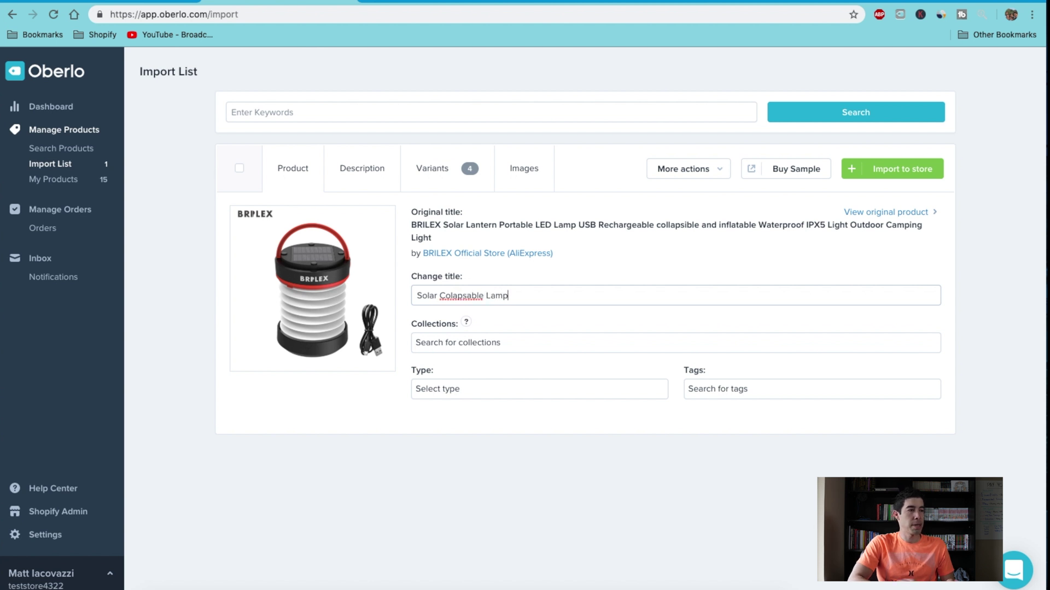
pyautogui.rightClick(453, 296)
pyautogui.click(477, 300)
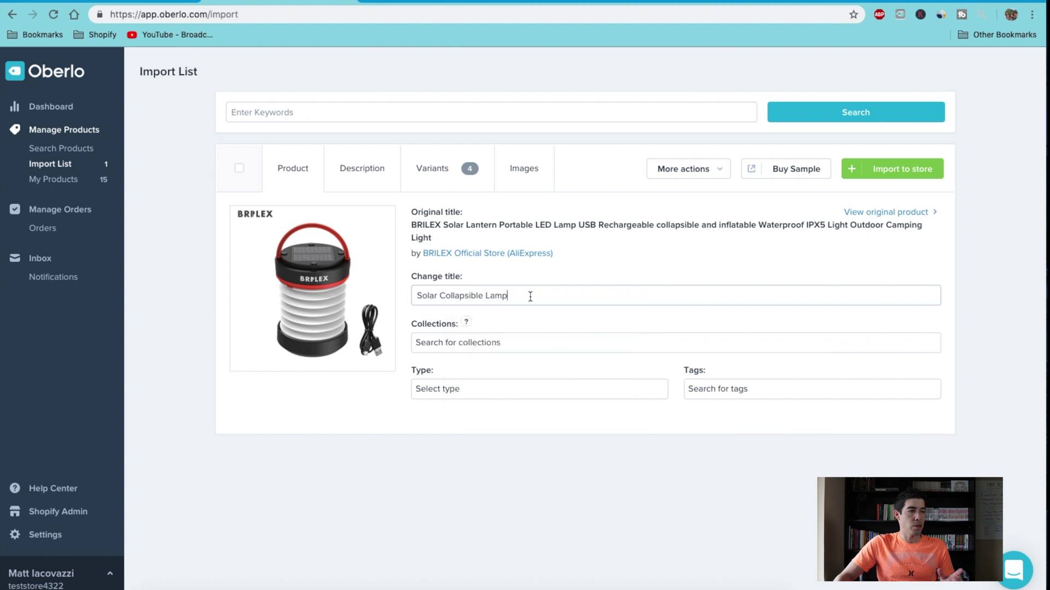
pyautogui.click(529, 296)
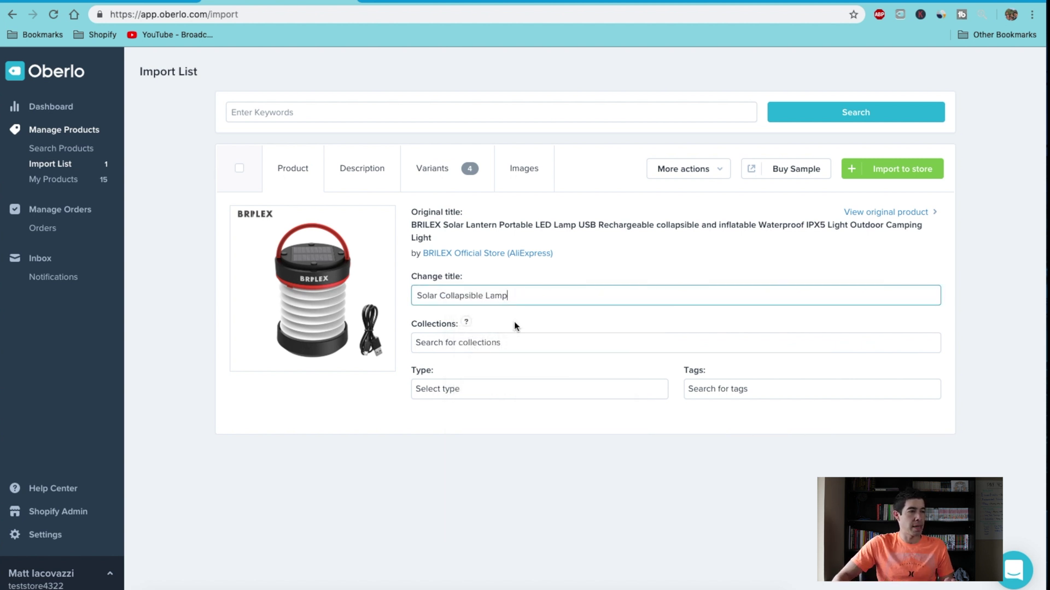
# In the Variants table, uncheck Spain, Russian Federation and China, leaving only the United States variant
pyautogui.click(358, 169)
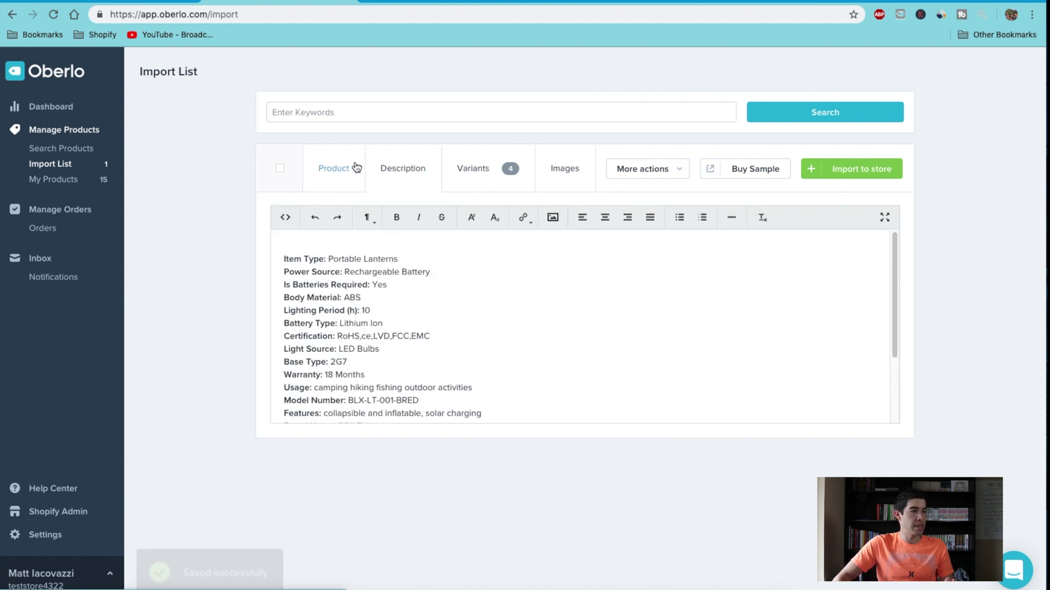
pyautogui.scroll(-3, 508, 346)
pyautogui.click(495, 174)
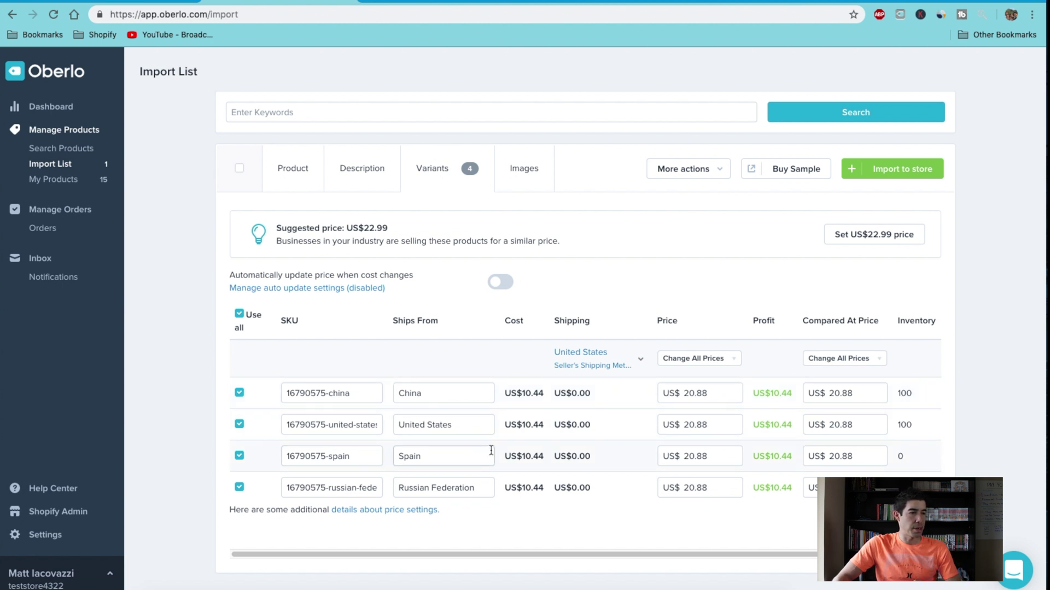
pyautogui.click(240, 457)
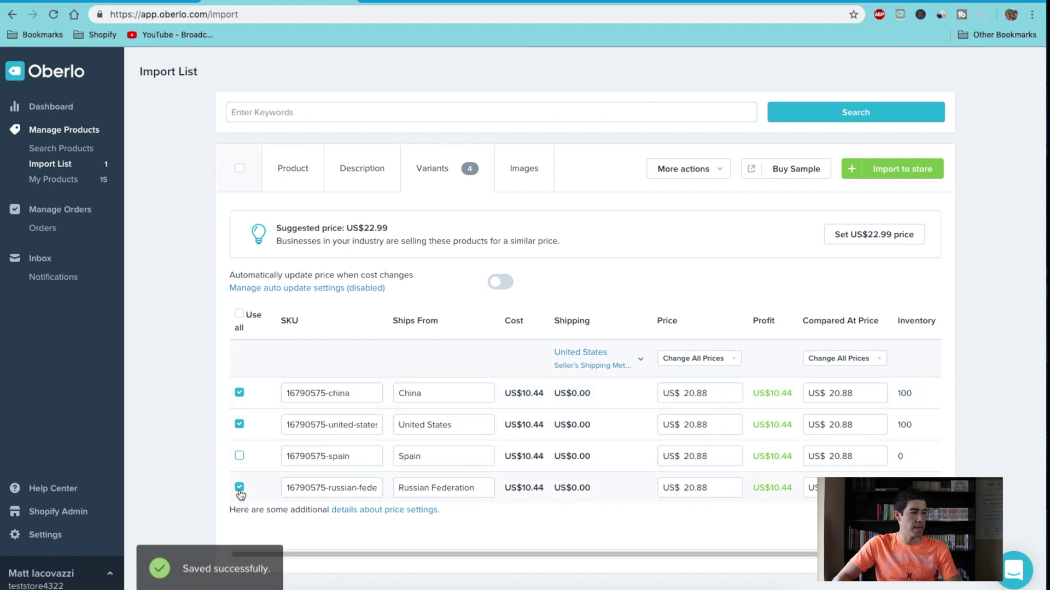
pyautogui.click(240, 487)
pyautogui.click(240, 393)
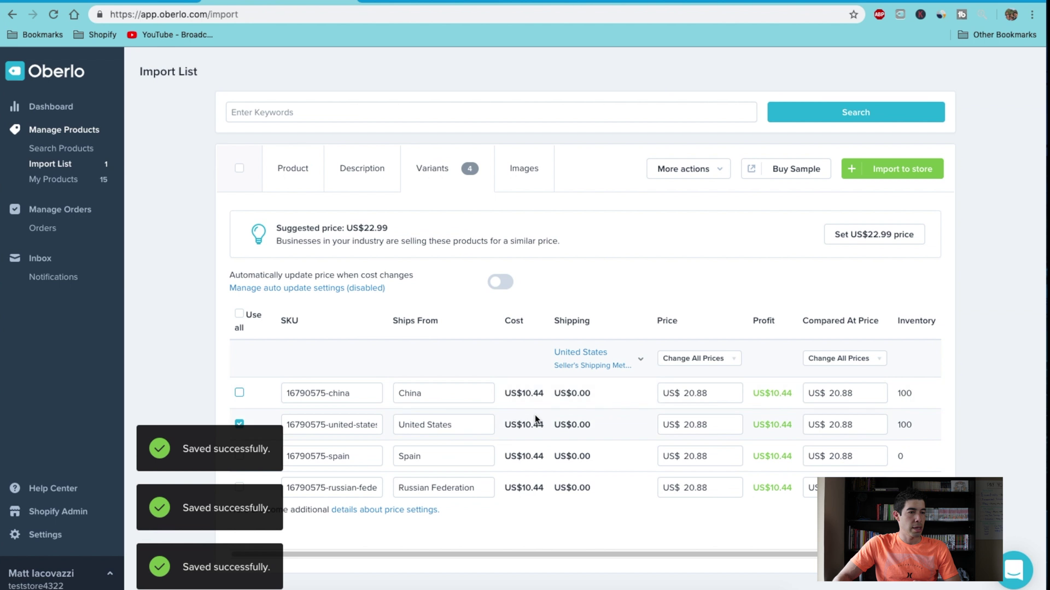
pyautogui.click(519, 171)
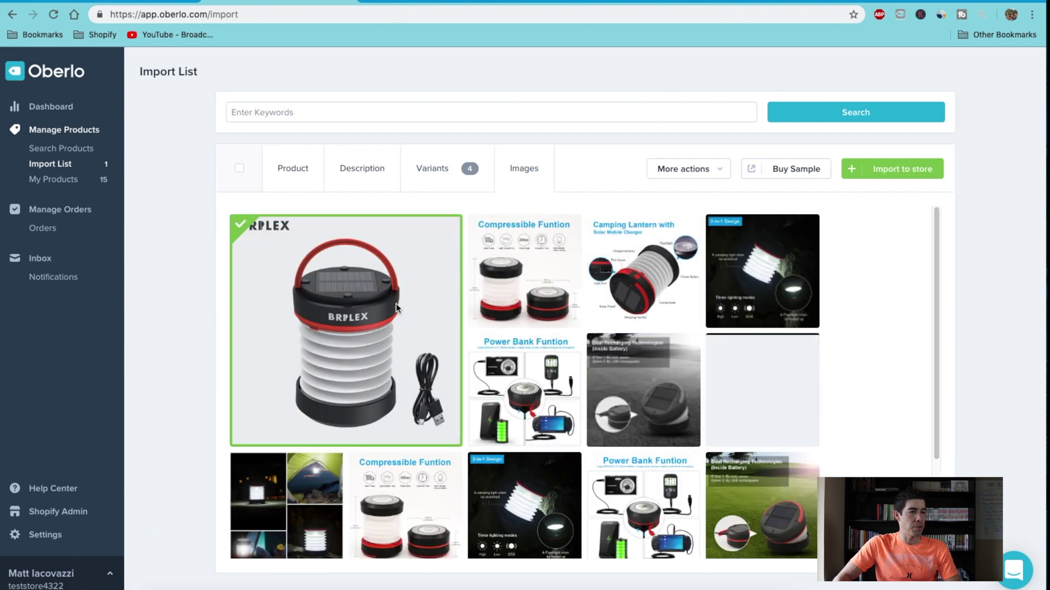
# Add the Compressible Function, lantern diagram, 2-in-1 Design and collage images, then import the lamp to Shopify
pyautogui.click(479, 225)
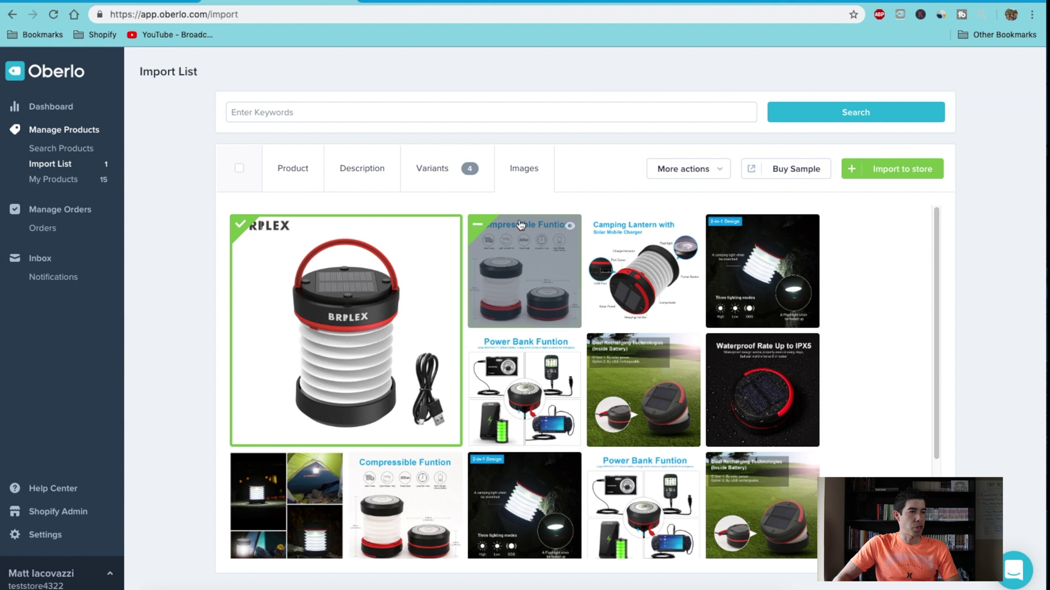
pyautogui.click(601, 229)
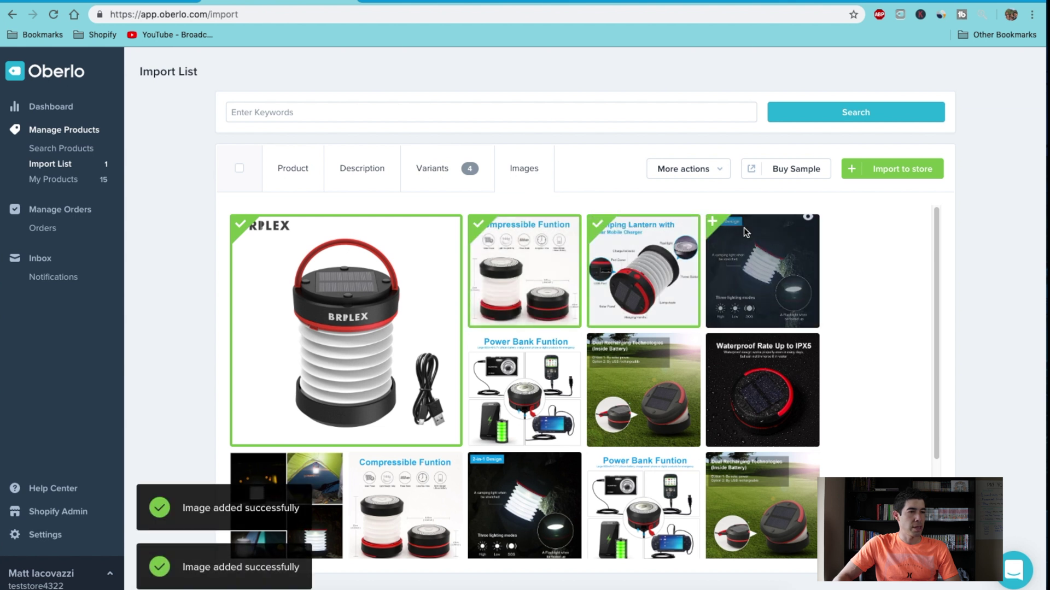
pyautogui.click(716, 226)
pyautogui.scroll(-1, 473, 341)
pyautogui.scroll(-2, 473, 342)
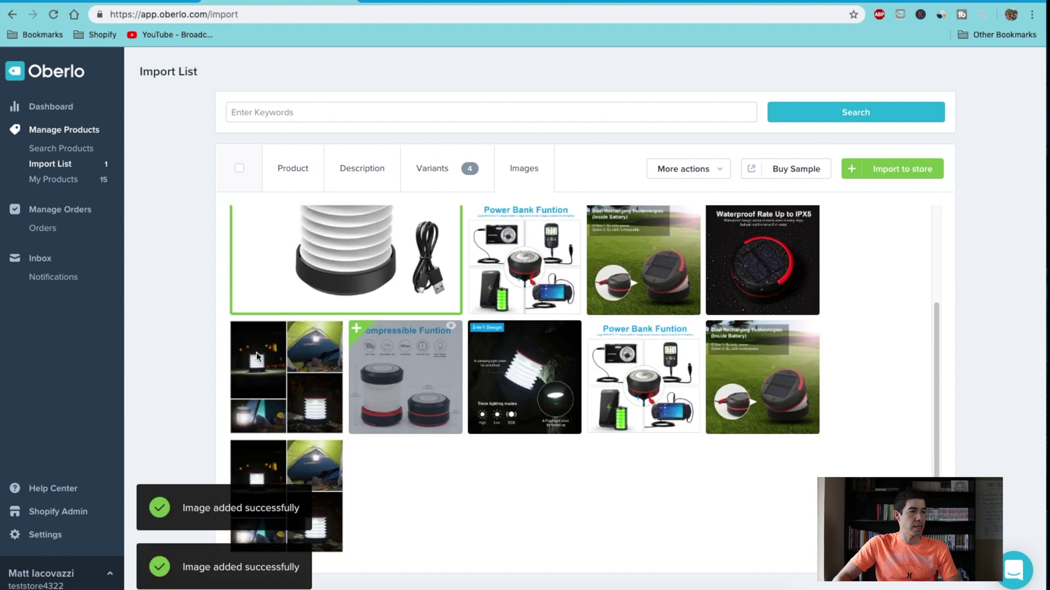
pyautogui.click(258, 356)
pyautogui.scroll(3, 512, 336)
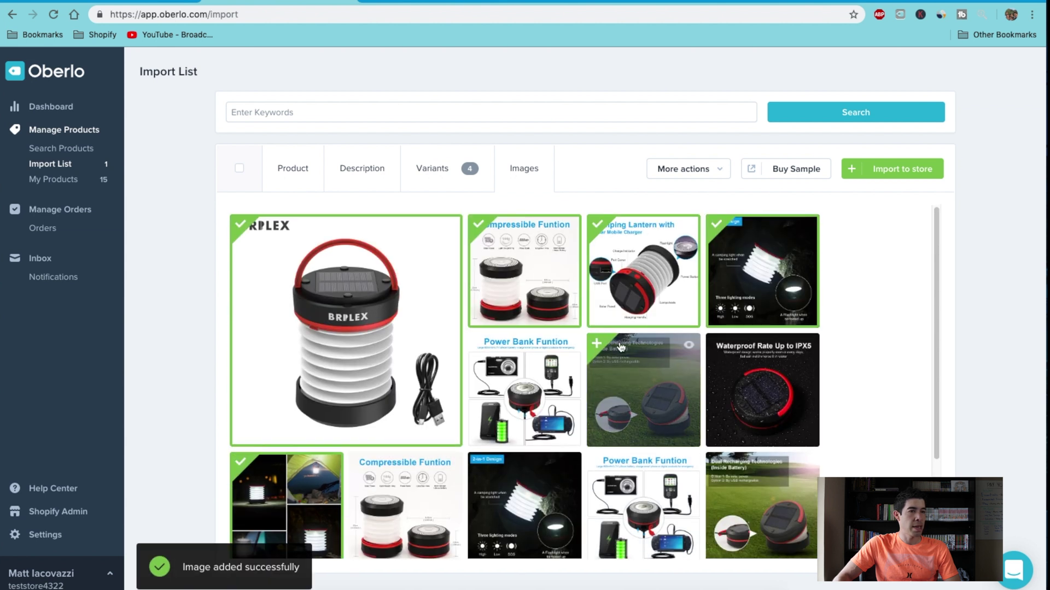
pyautogui.click(902, 170)
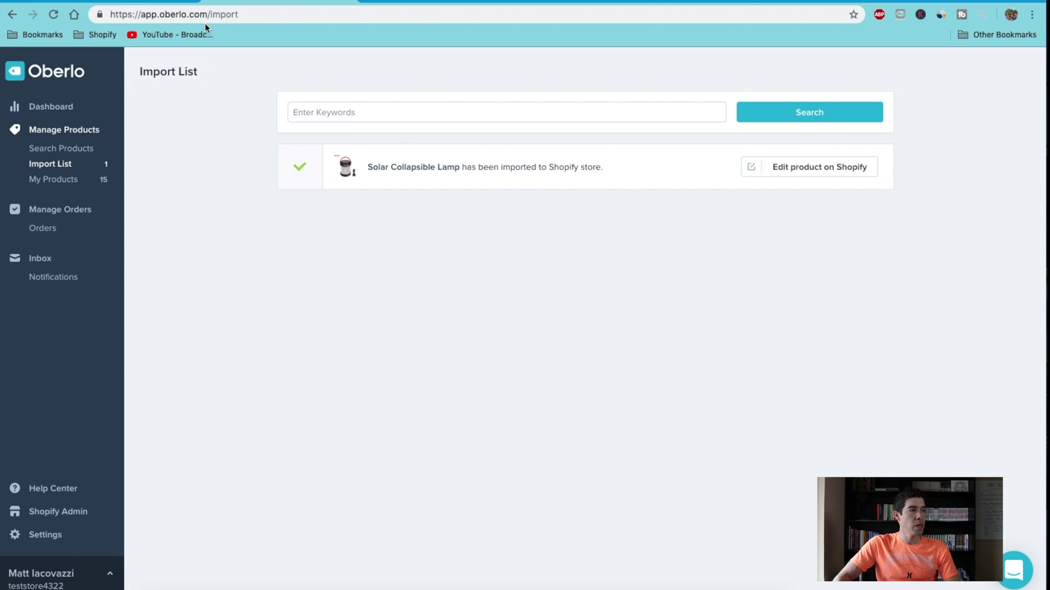
pyautogui.click(153, 2)
# Find the Solar Collapsible Lamp in Shopify's product list and preview its online store page
pyautogui.click(66, 145)
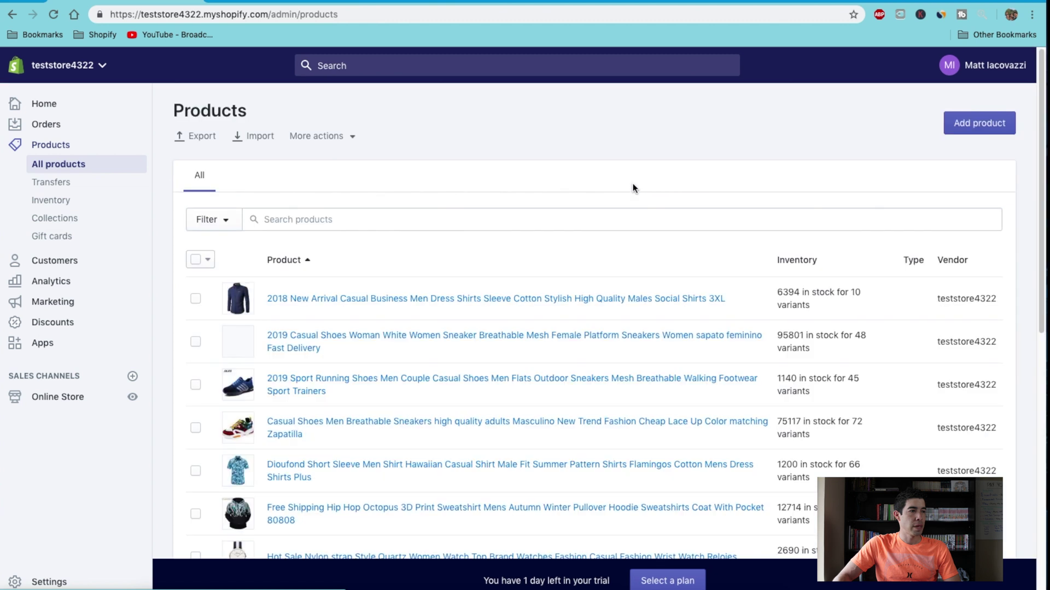
pyautogui.scroll(-10, 383, 251)
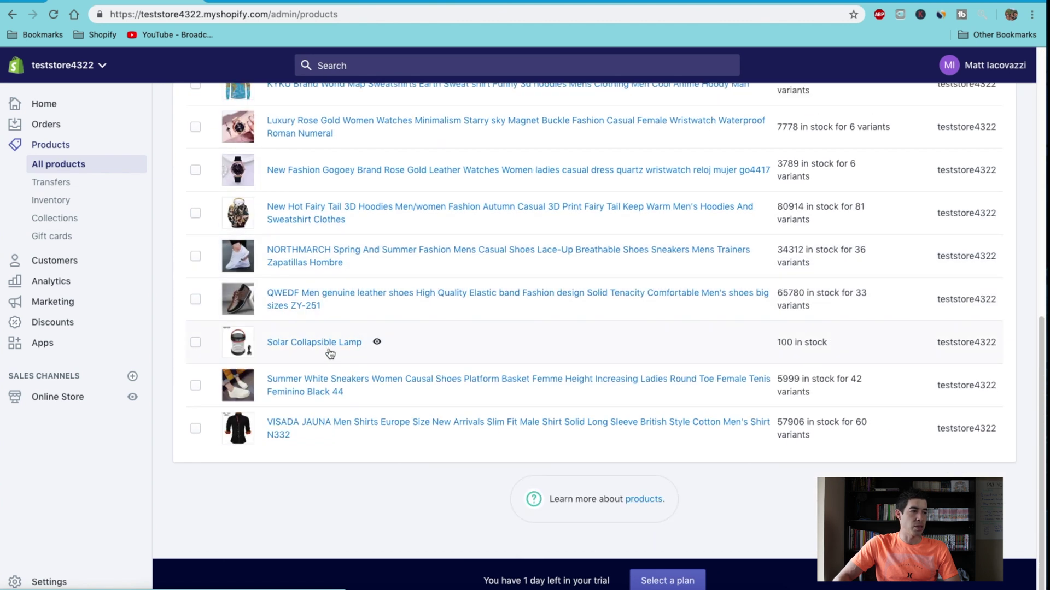
pyautogui.click(327, 344)
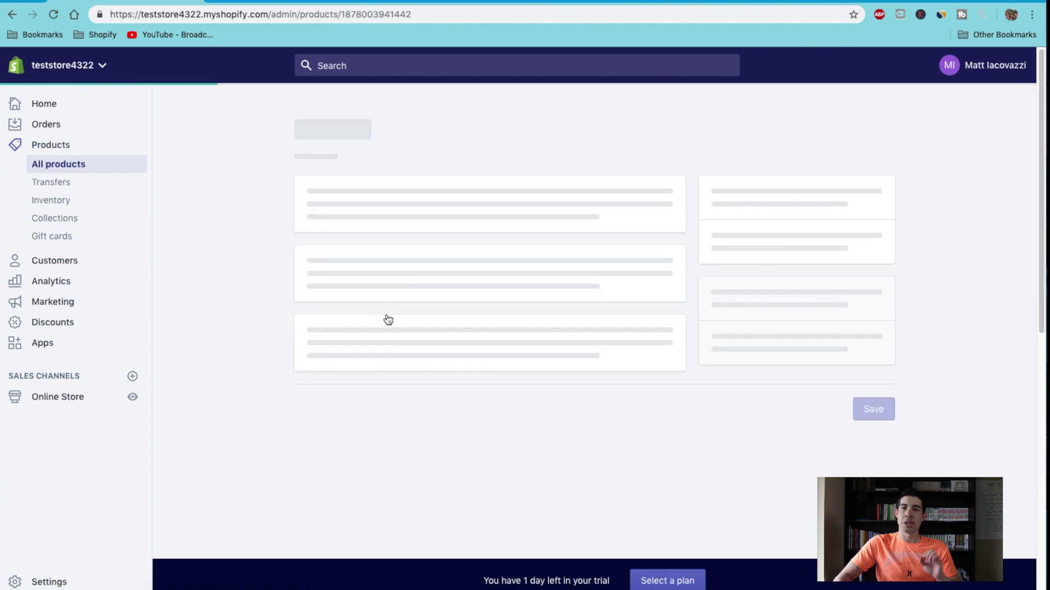
pyautogui.scroll(-3, 598, 300)
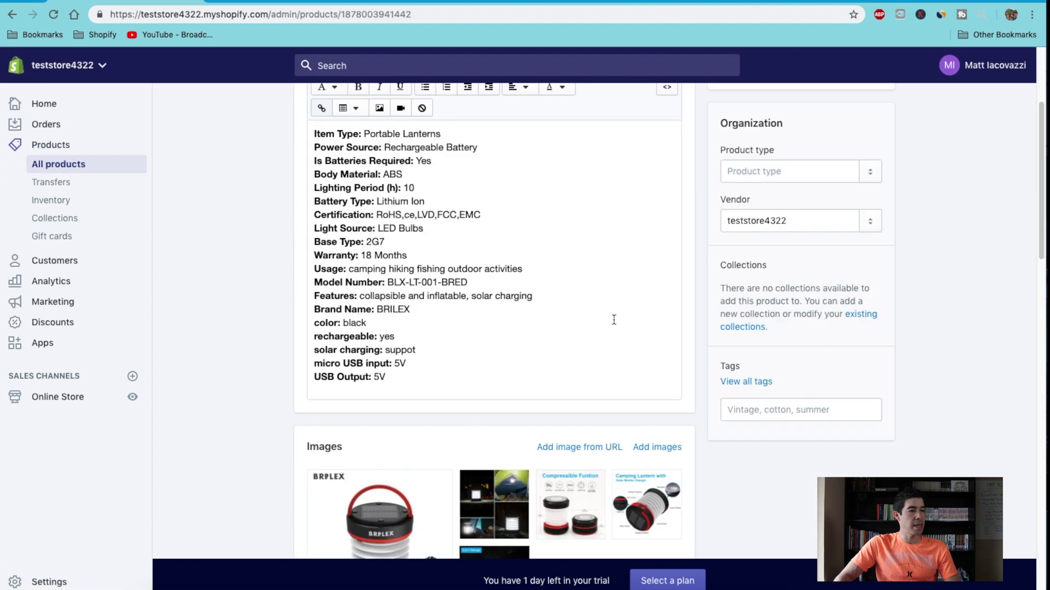
pyautogui.scroll(-7, 613, 320)
pyautogui.scroll(-6, 553, 442)
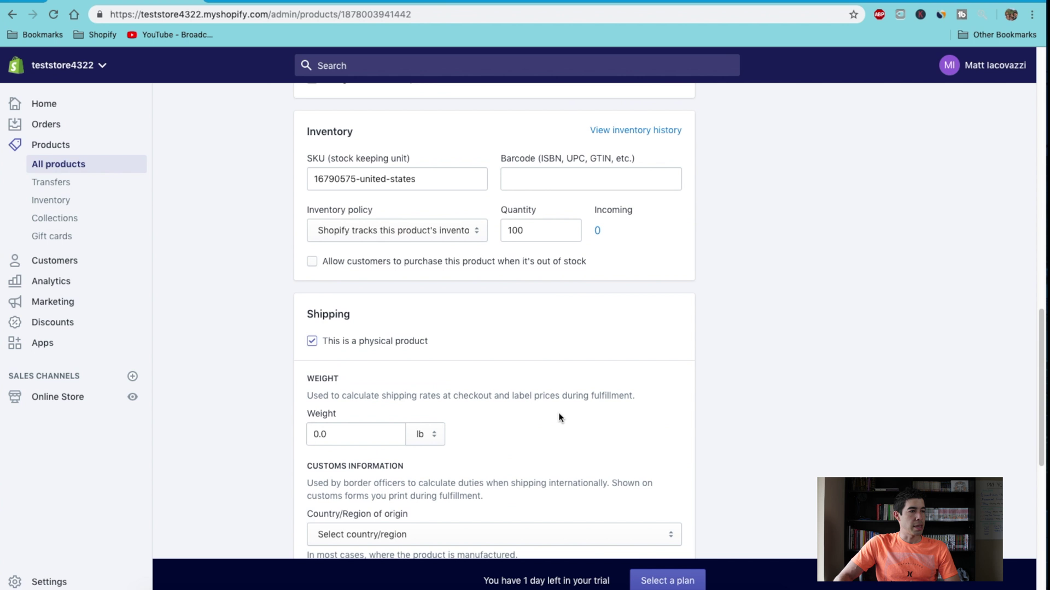
pyautogui.scroll(15, 560, 417)
pyautogui.click(377, 154)
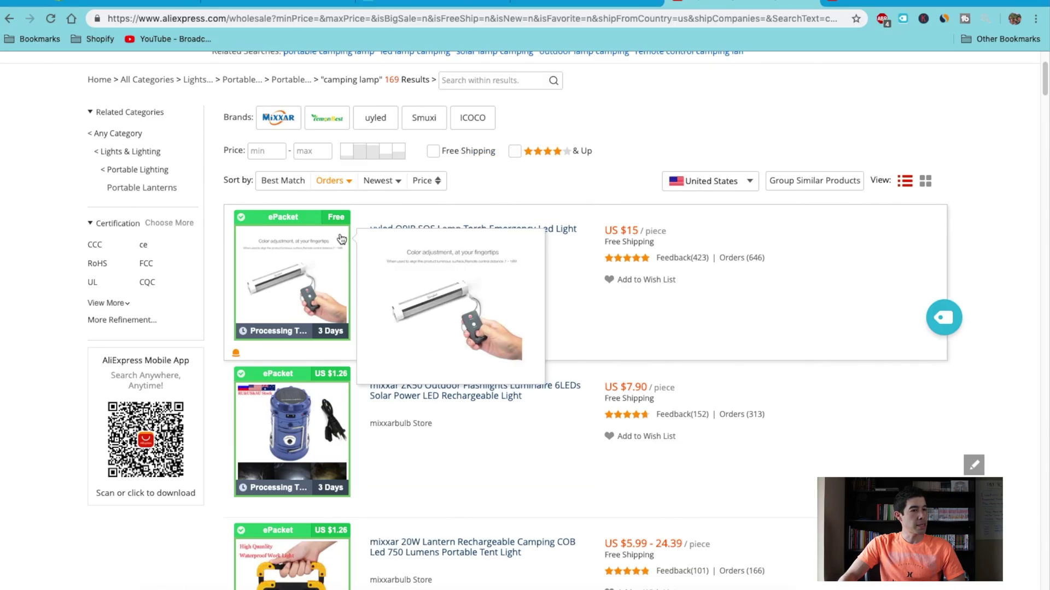
# Import the ZK50 solar, 20W rechargeable and ZK20 solar charger lanterns into Oberlo
pyautogui.scroll(-5, 755, 359)
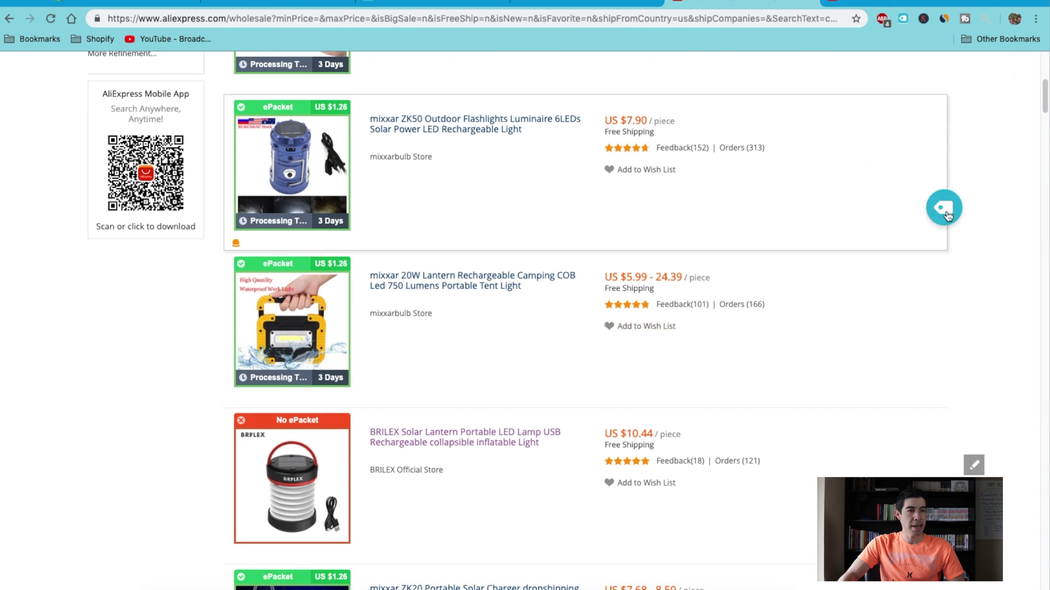
pyautogui.click(947, 215)
pyautogui.scroll(-1, 943, 320)
pyautogui.click(948, 340)
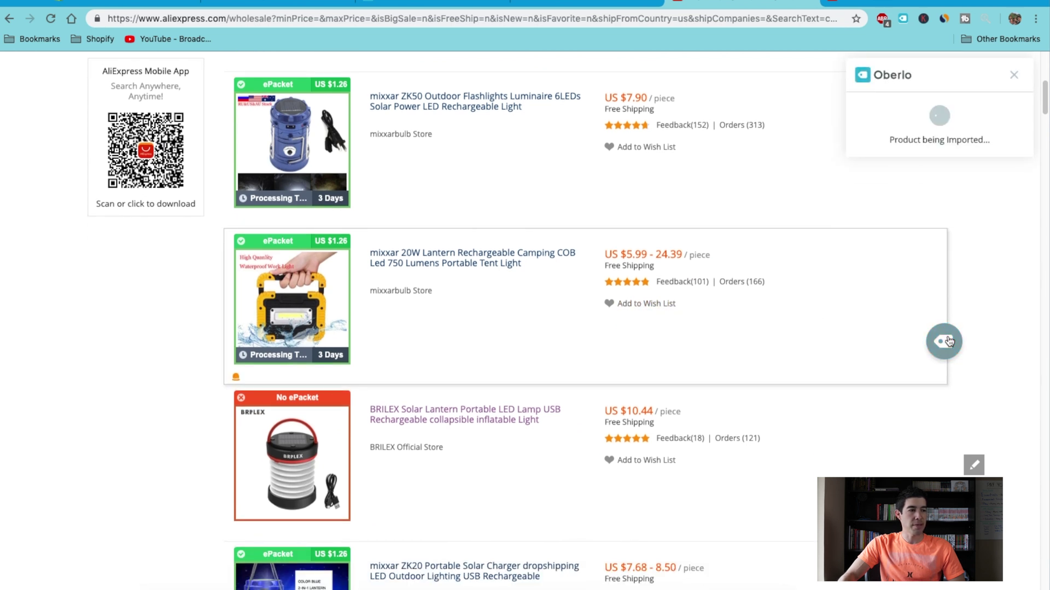
# Import the Wide Angle Projection Lamp from its product listing into Oberlo
pyautogui.scroll(-6, 947, 340)
pyautogui.click(935, 355)
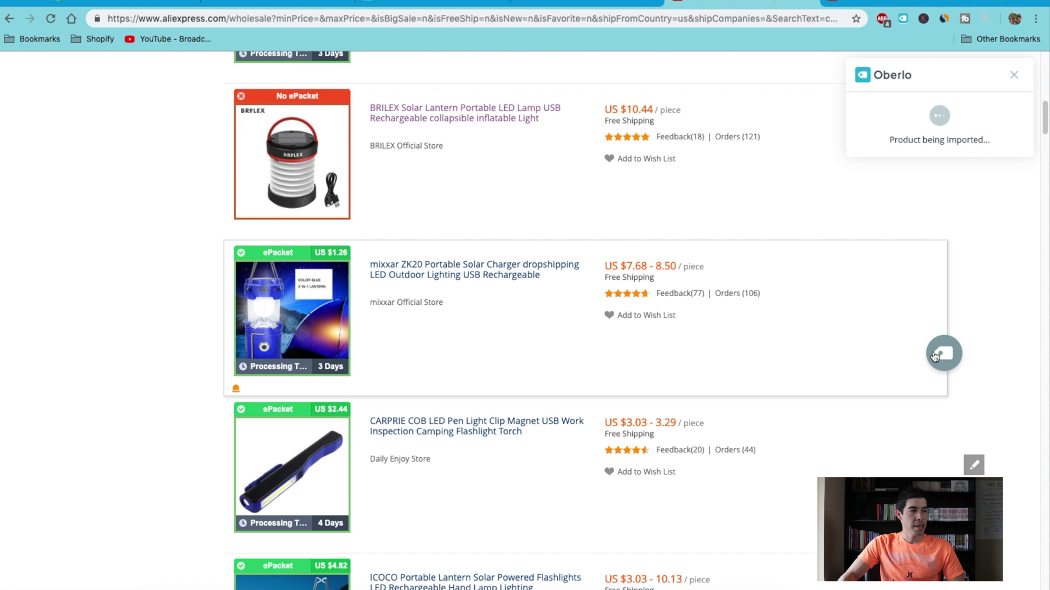
pyautogui.scroll(-7, 438, 451)
pyautogui.click(427, 368)
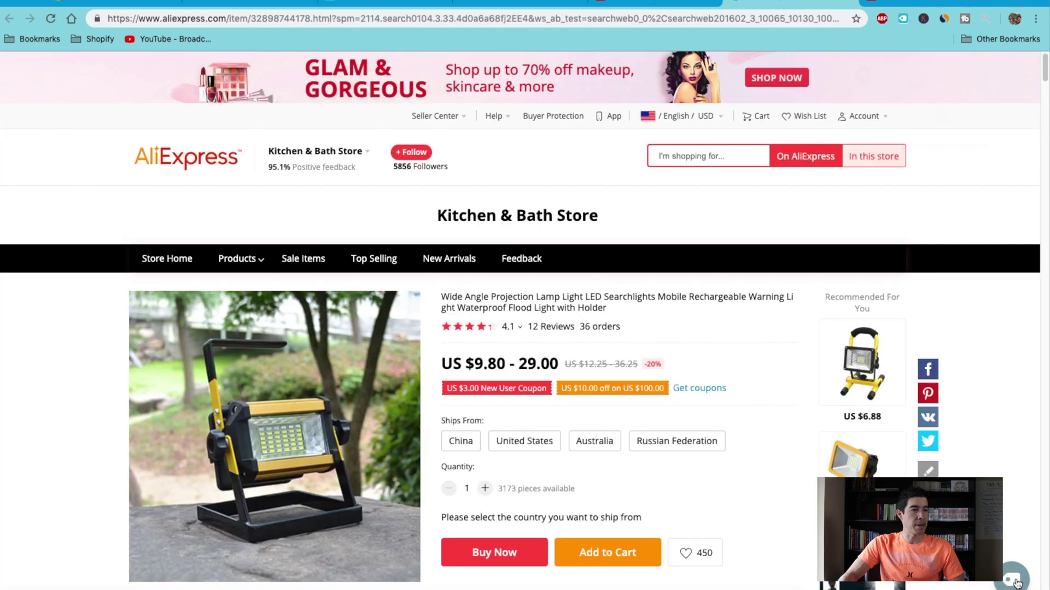
pyautogui.click(1017, 584)
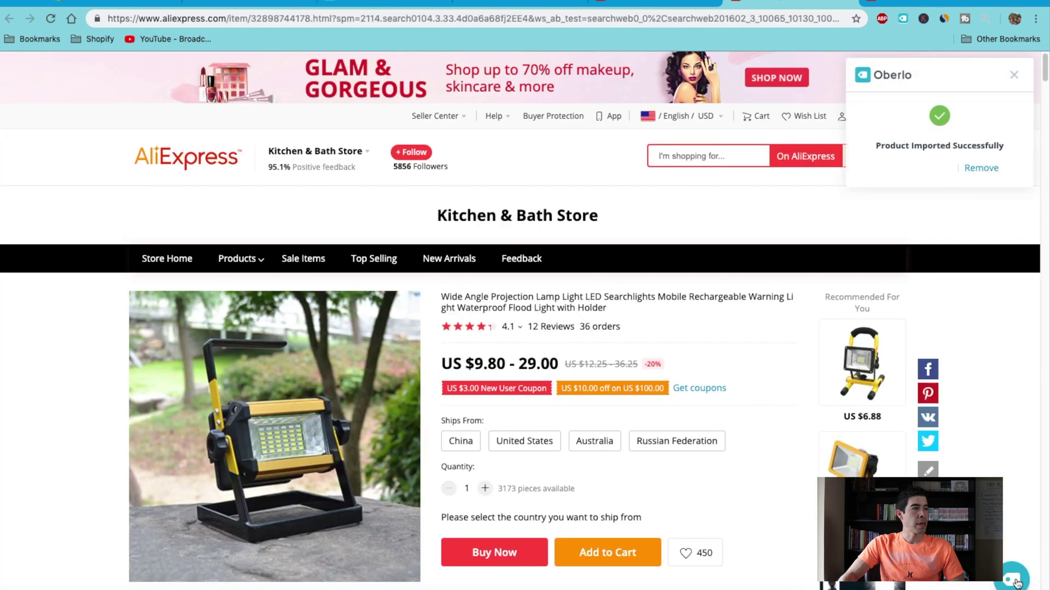
pyautogui.click(395, 3)
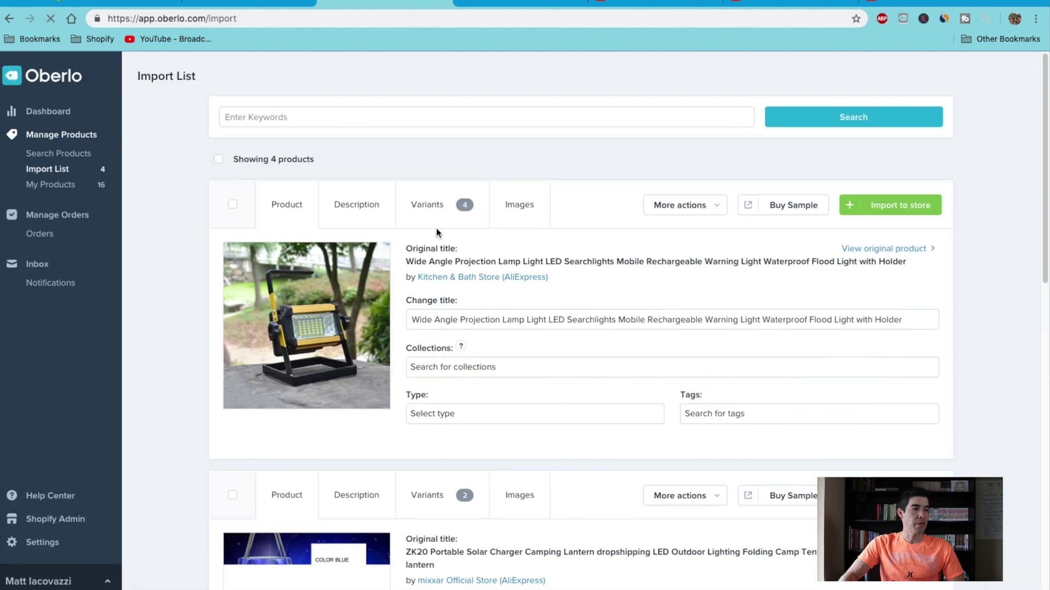
# Select all four products in the import list and confirm pushing them to Shopify
pyautogui.scroll(-3, 438, 232)
pyautogui.scroll(-12, 439, 230)
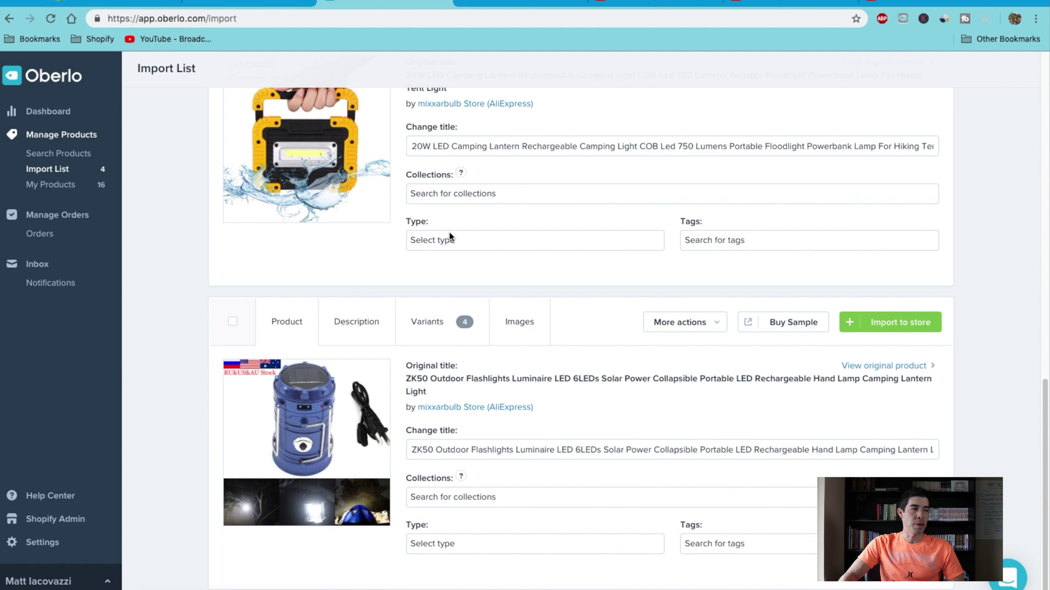
pyautogui.scroll(15, 449, 232)
pyautogui.click(219, 160)
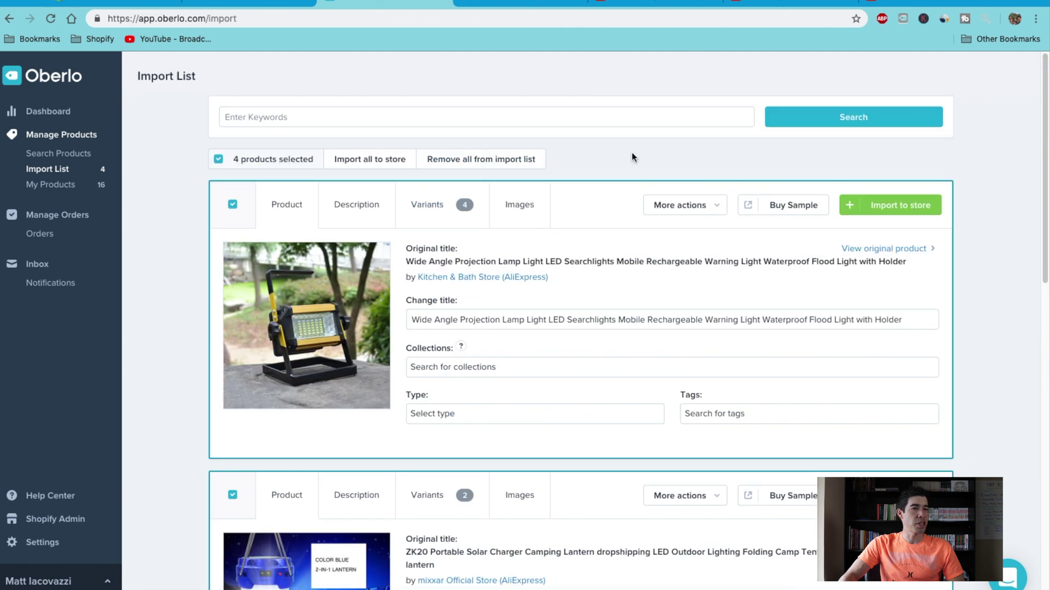
pyautogui.click(387, 160)
pyautogui.click(637, 202)
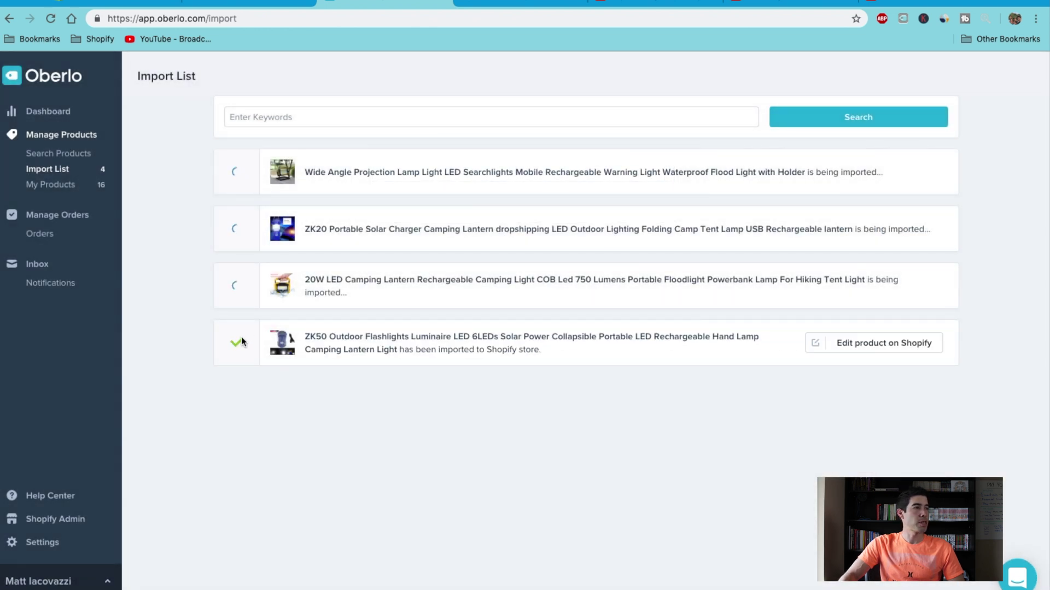
pyautogui.click(123, 4)
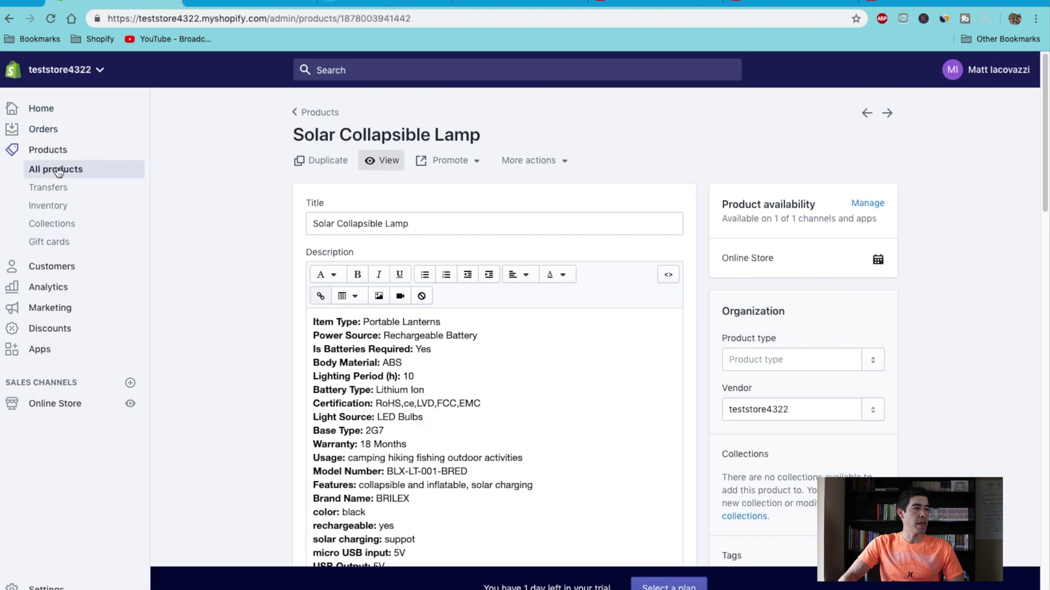